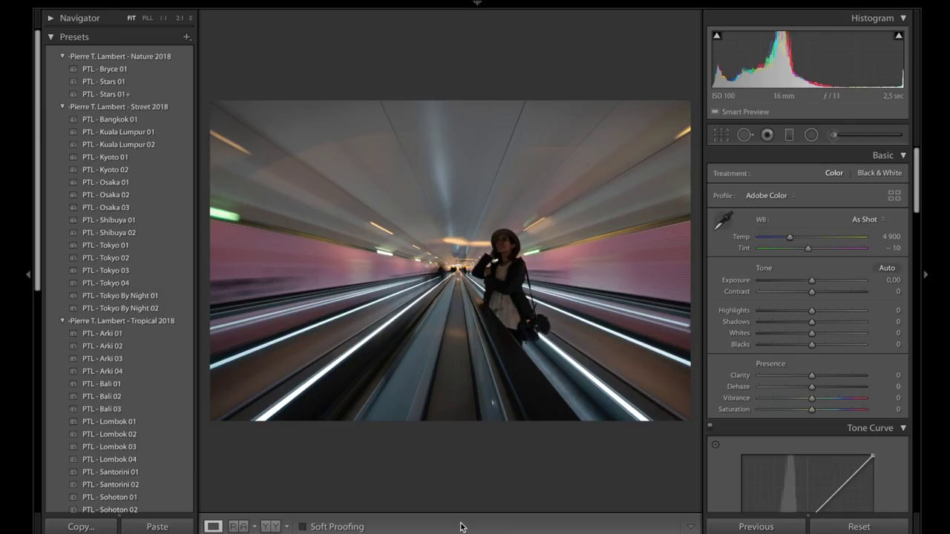
Raise the walkway portrait's exposure to +1,40 and cool its temperature to 3 672
click(486, 300)
click(531, 235)
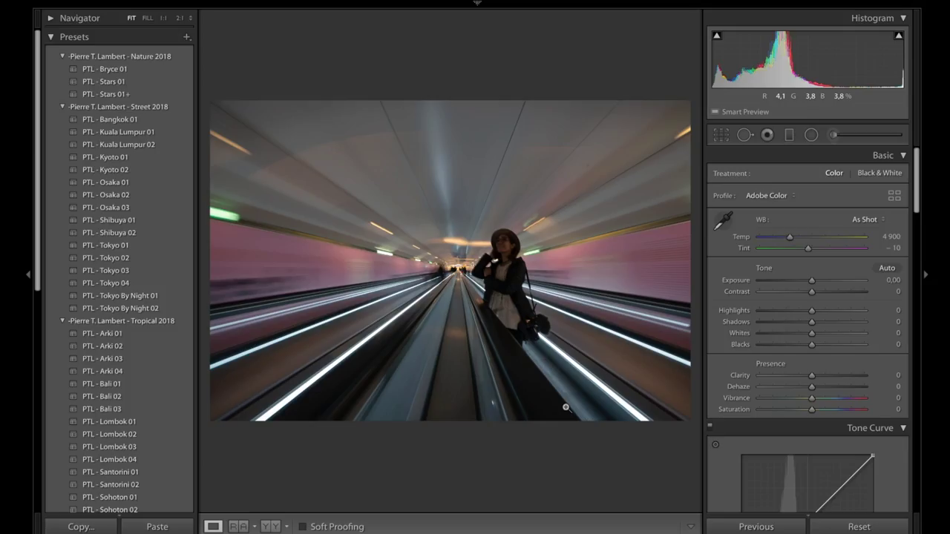
key(equal)
key(equal)
key(equal)
key(equal)
key(equal)
key(equal)
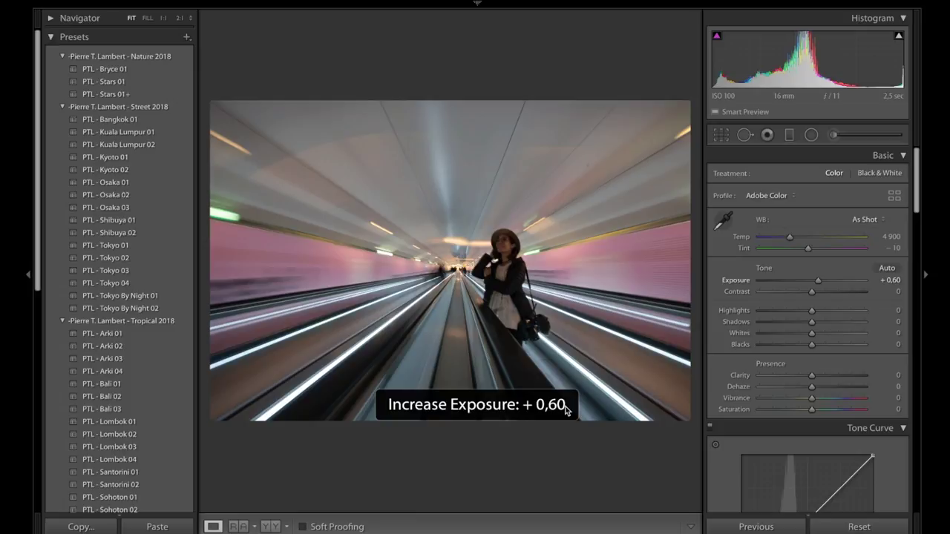
key(equal)
key(equal)
key(equal)
key(equal)
key(equal)
key(equal)
key(equal)
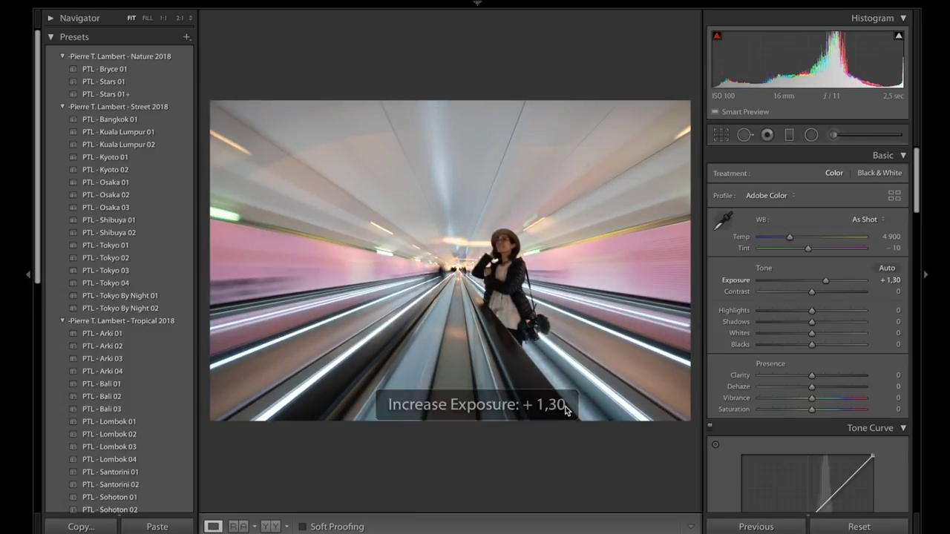
key(equal)
key(minus)
key(equal)
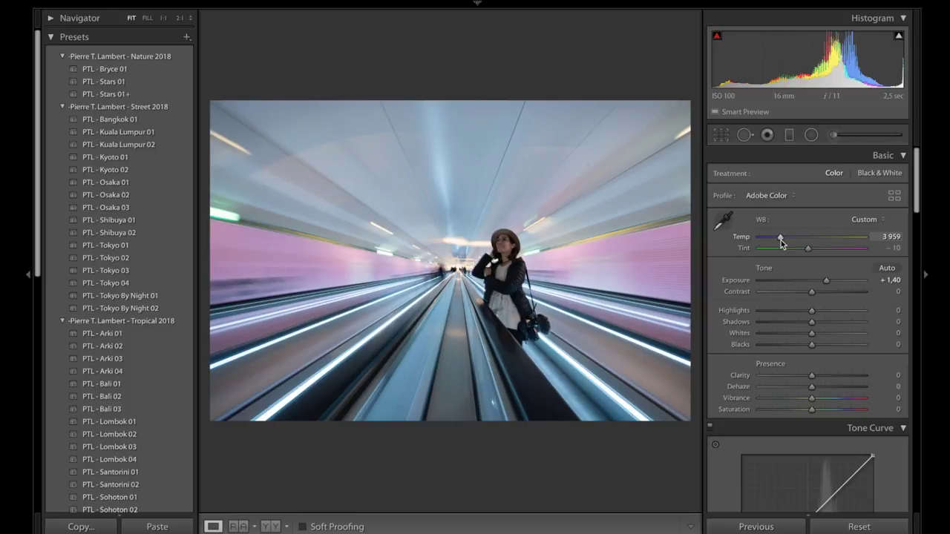
drag(780, 241, 777, 241)
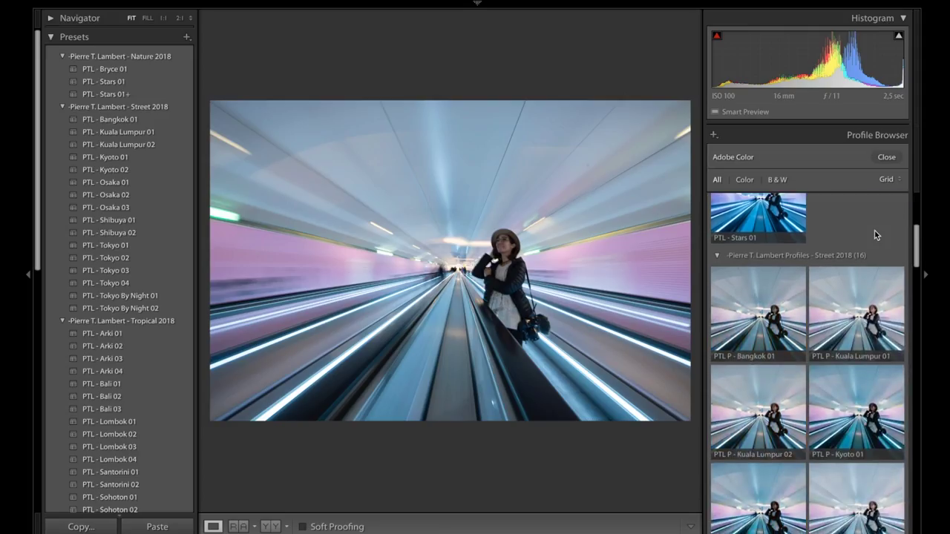
scroll(876, 235, down, 5)
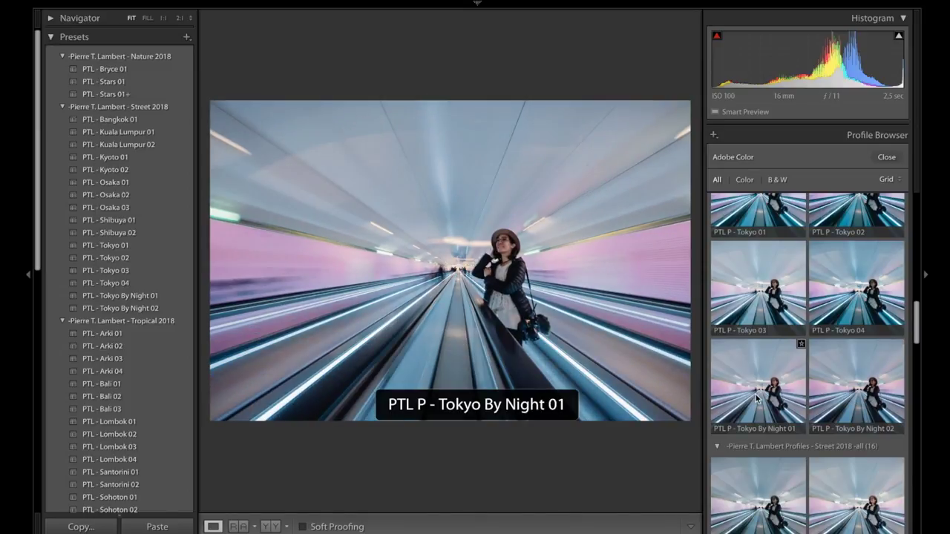
Apply the PTL P - Tokyo By Night 02 profile at amount 130
click(884, 421)
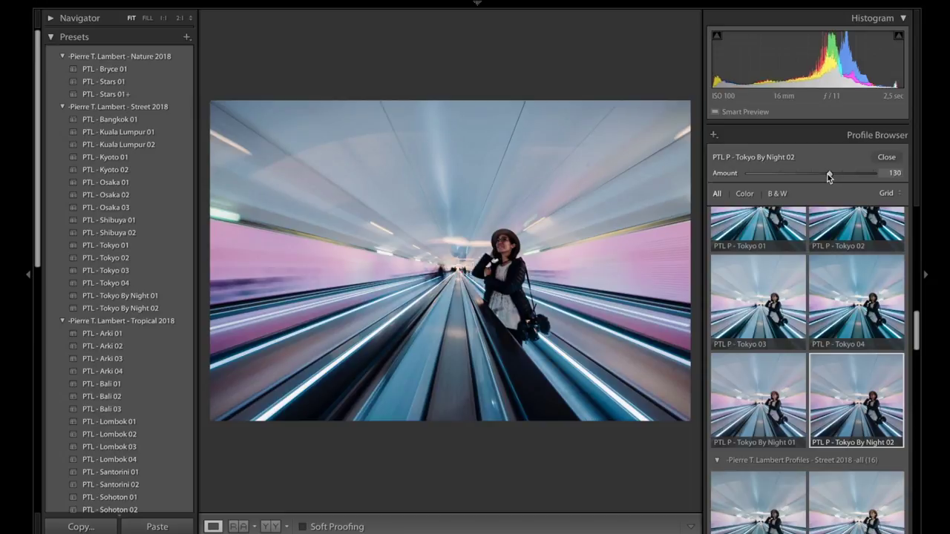
click(885, 157)
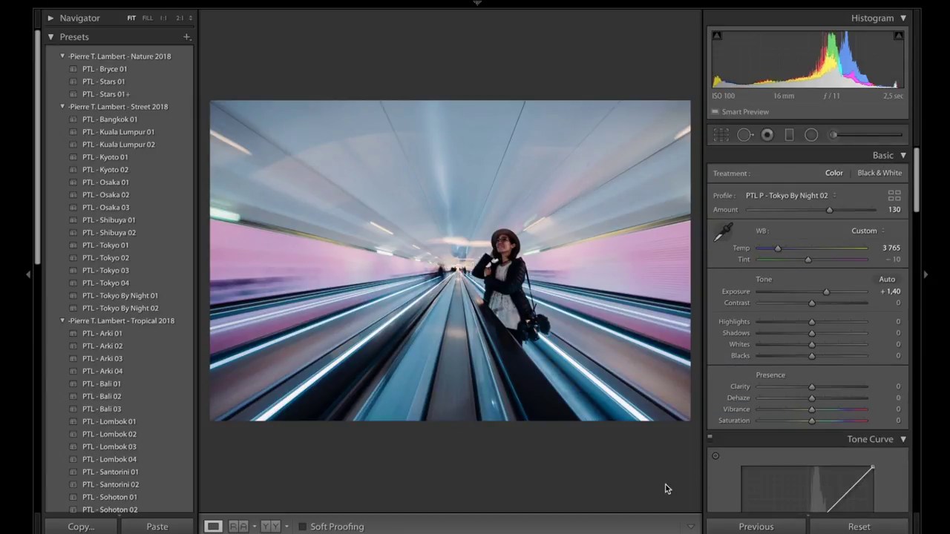
Check Before/After, raise exposure to +1,60, and fit the whole photo in view
key(backslash)
key(backslash)
key(equal)
key(equal)
key(equal)
key(equal)
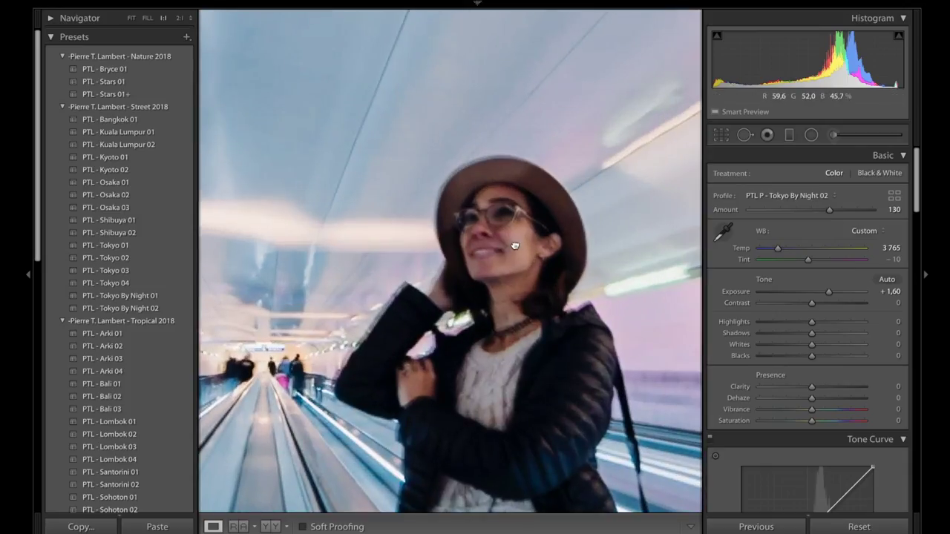
click(515, 246)
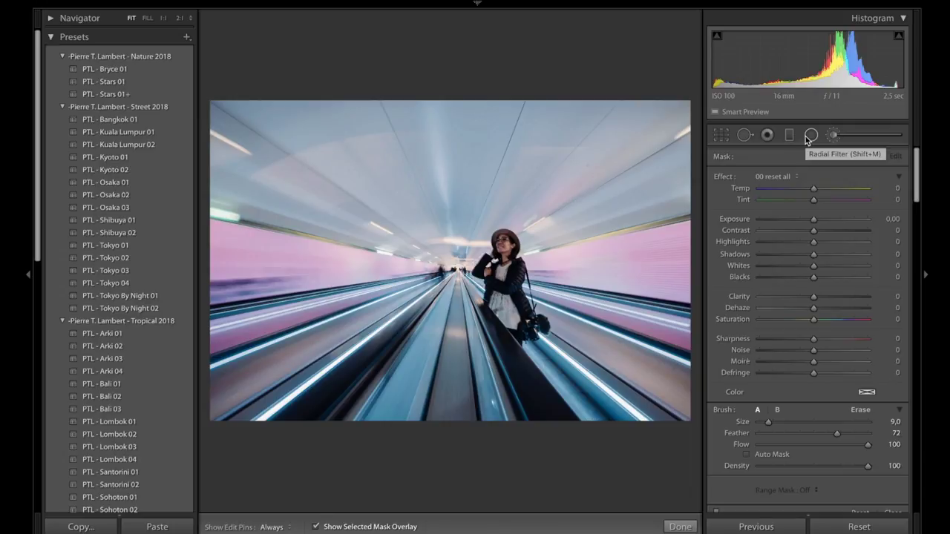
click(809, 137)
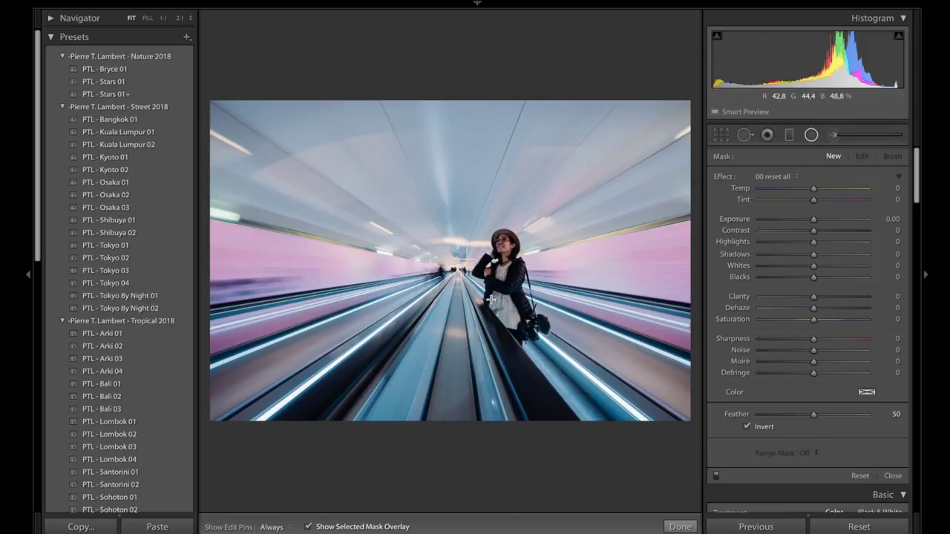
drag(491, 299, 538, 376)
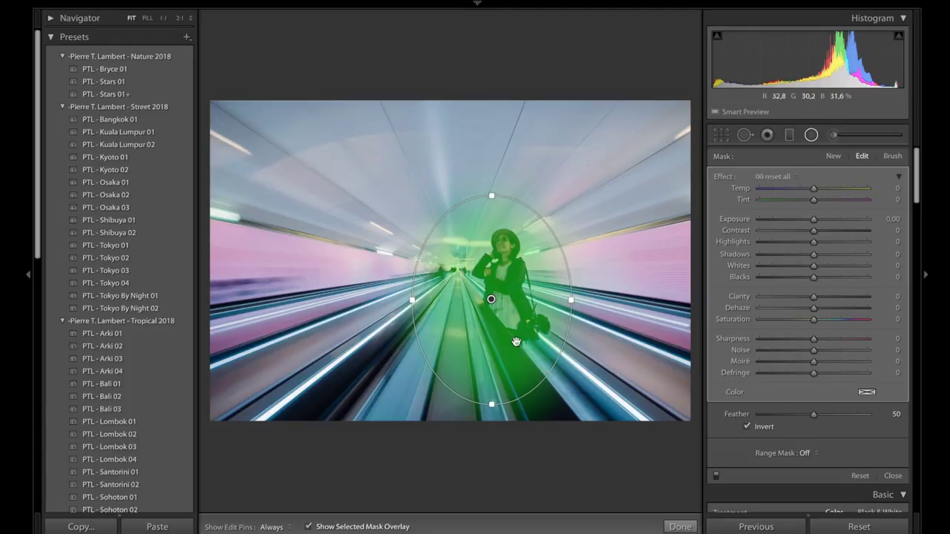
key(k)
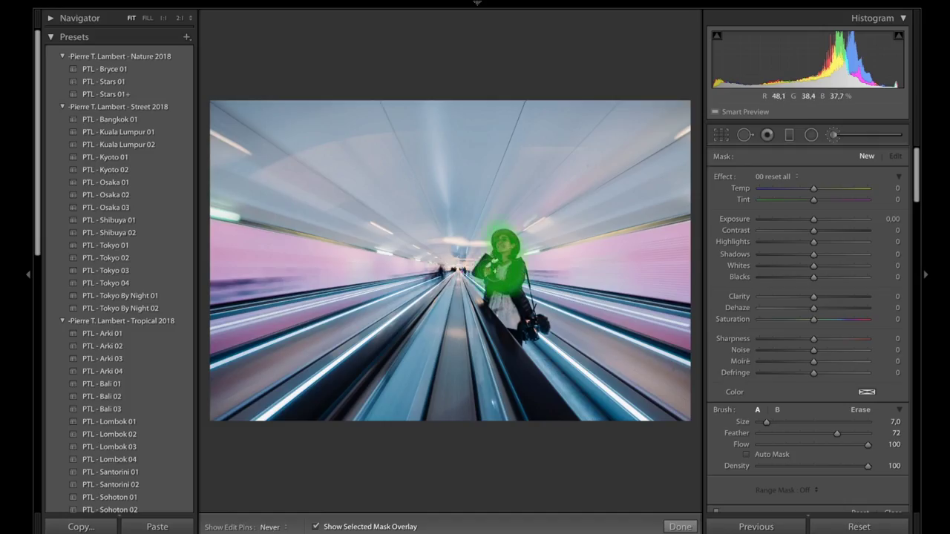
Paint an adjustment brush mask over the woman's body and bag
mouse_move(512, 278)
mouse_down()
mouse_move(504, 306)
mouse_move(533, 325)
mouse_up()
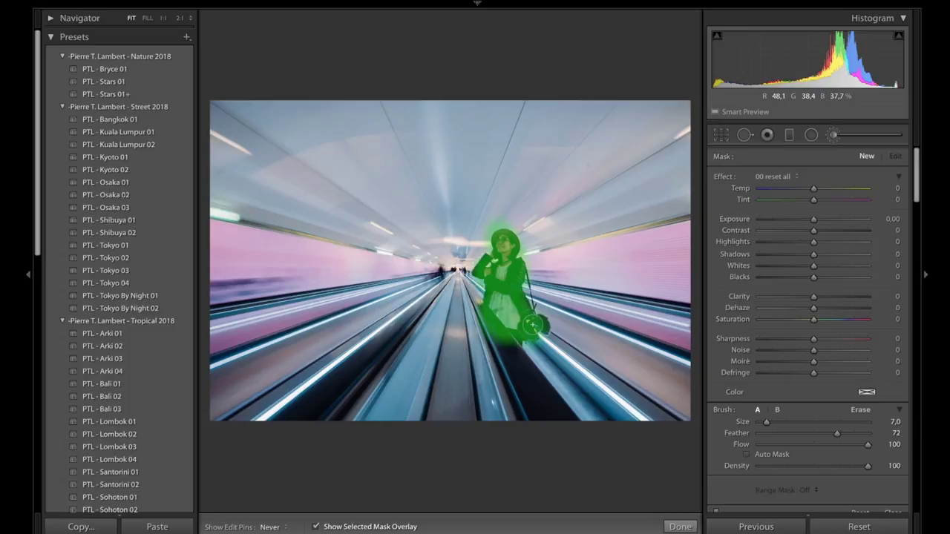
key(h)
key(alt)
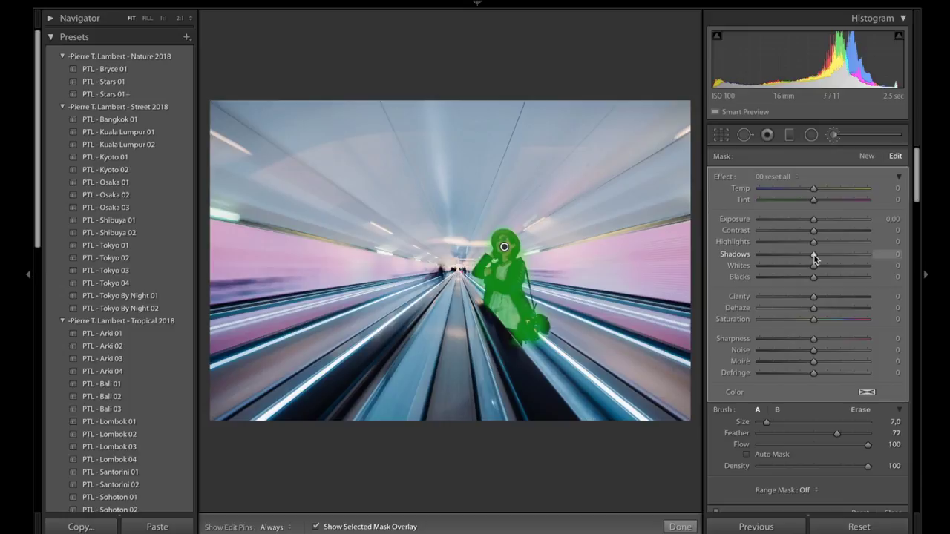
Lift the woman's mask to Shadows 59, leaving its exposure at 0,00
drag(814, 256, 840, 253)
key(o)
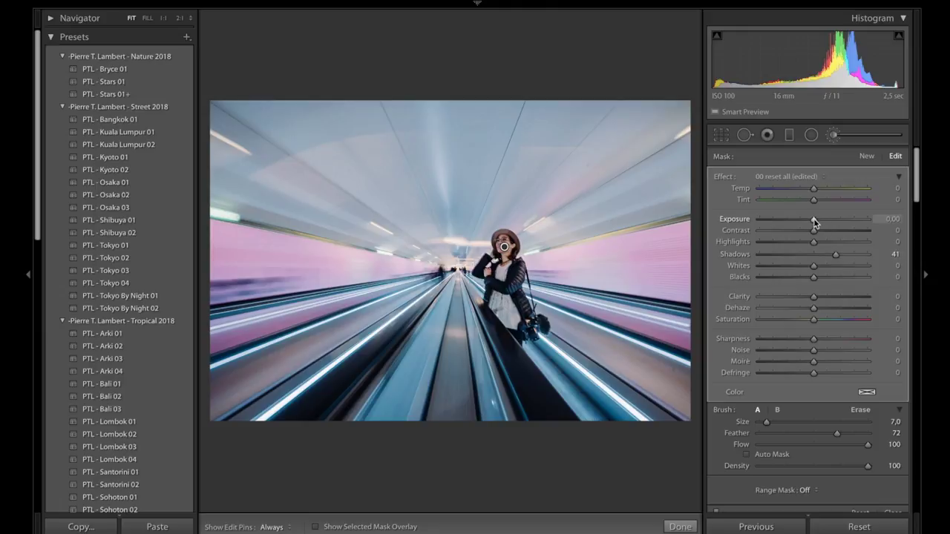
double_click(835, 254)
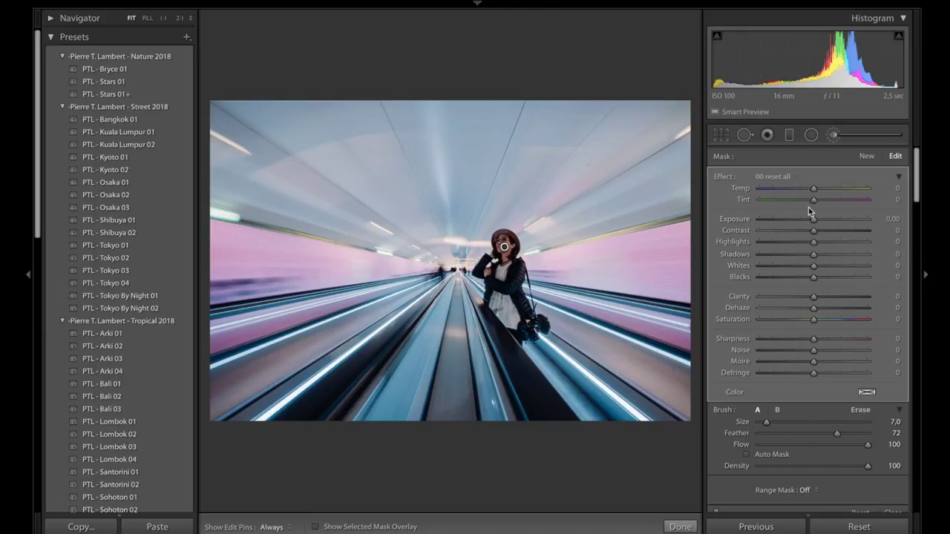
drag(814, 220, 829, 221)
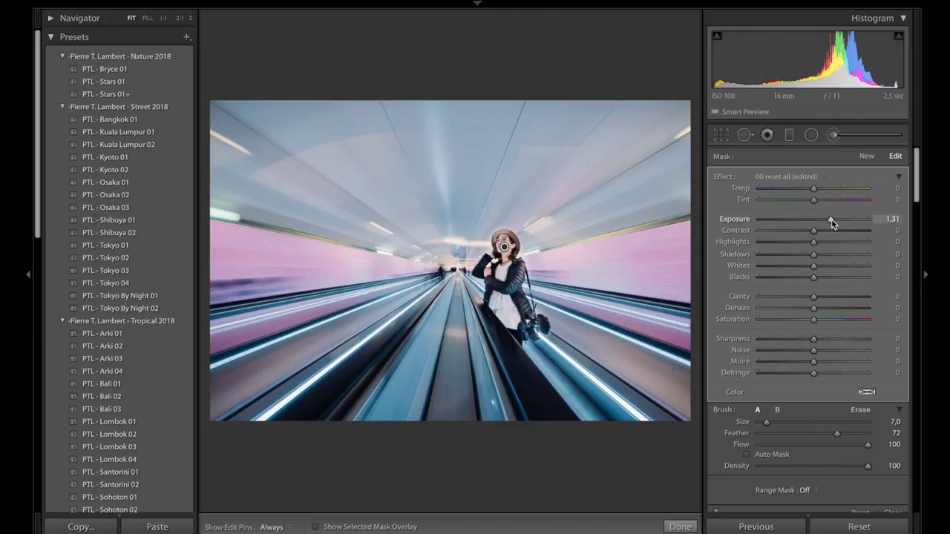
double_click(832, 219)
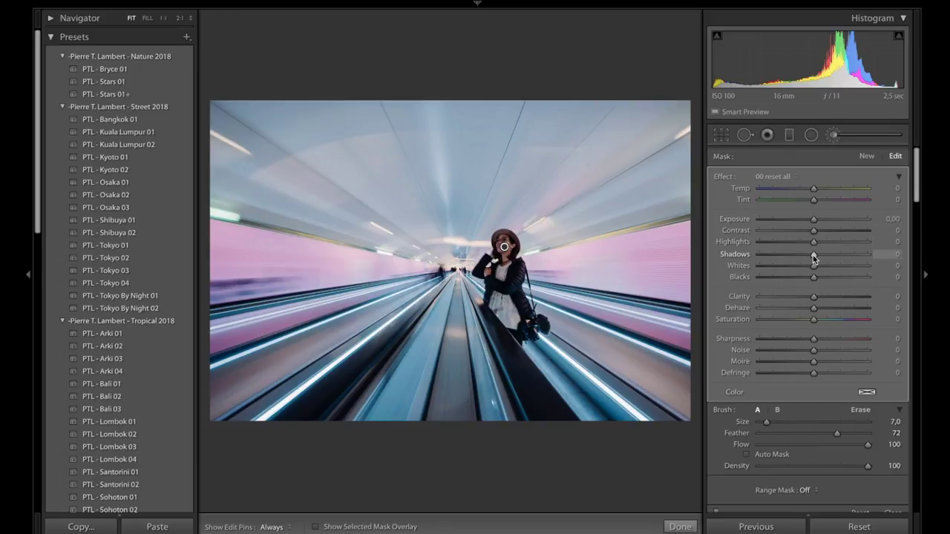
drag(813, 256, 842, 253)
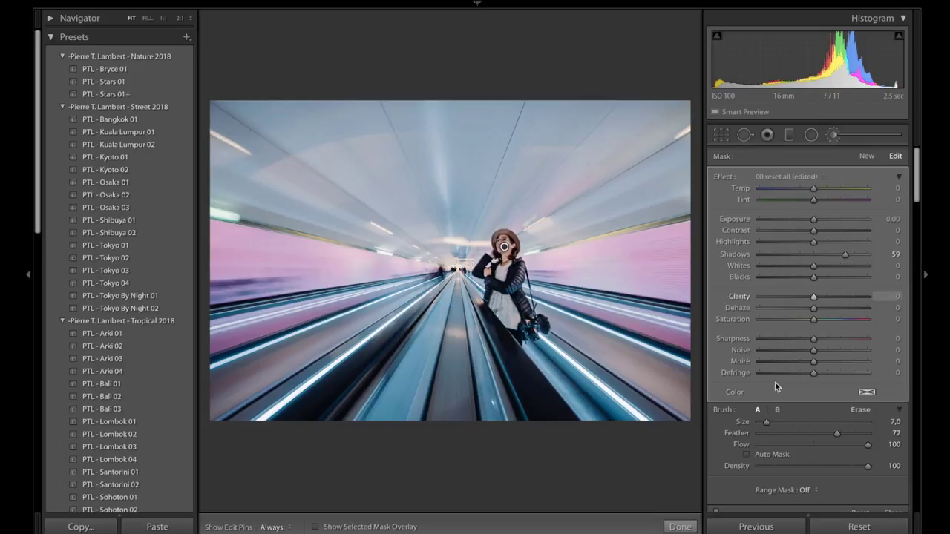
Compare the brush edit with the original and toggle the brush adjustments off and on
click(680, 527)
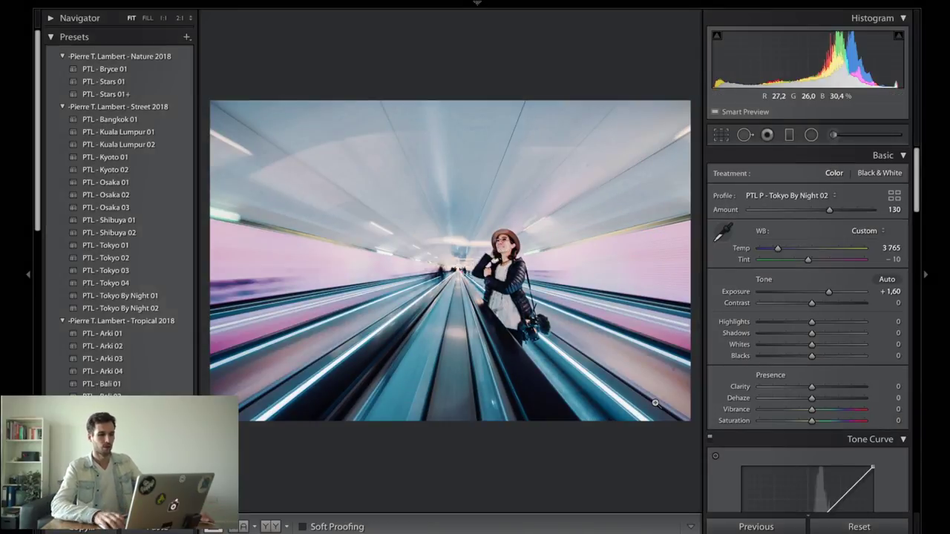
key(backslash)
key(backslash)
click(833, 134)
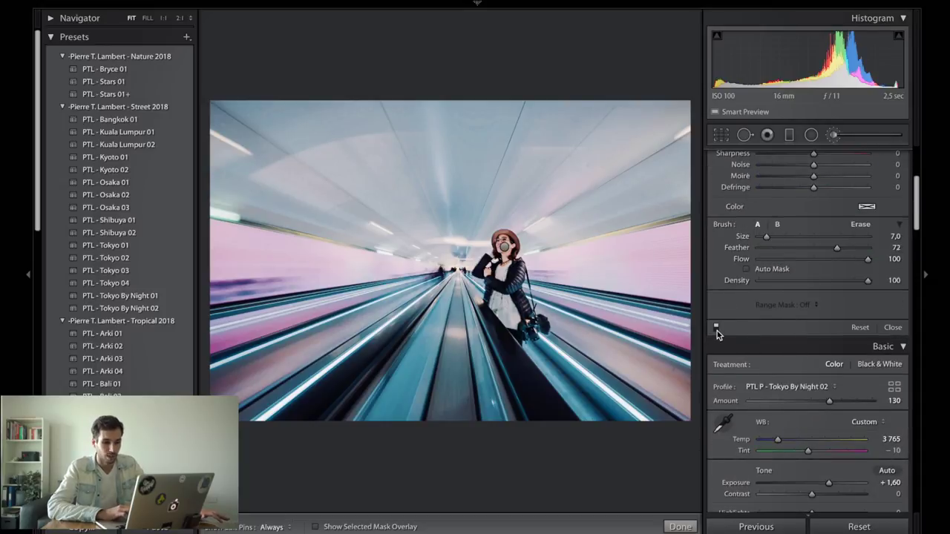
click(717, 328)
click(716, 329)
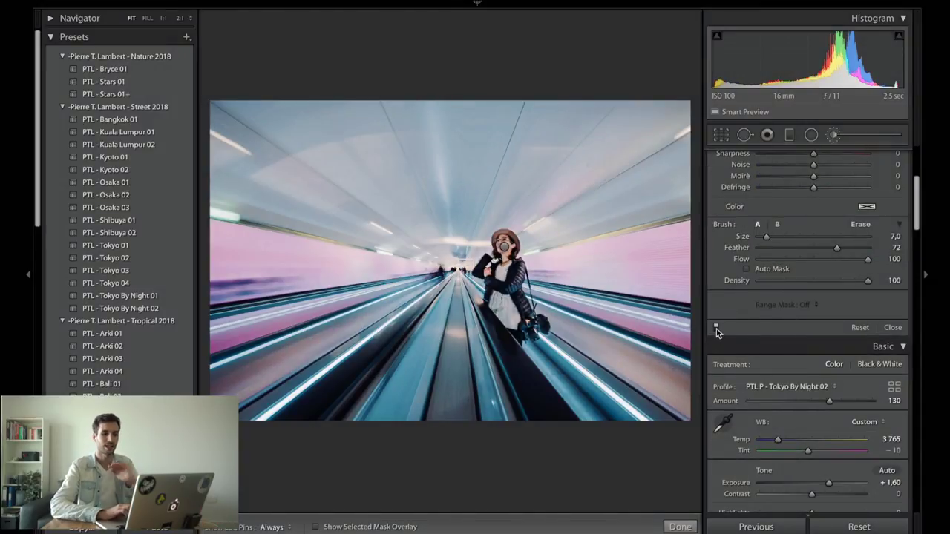
scroll(716, 328, up, 5)
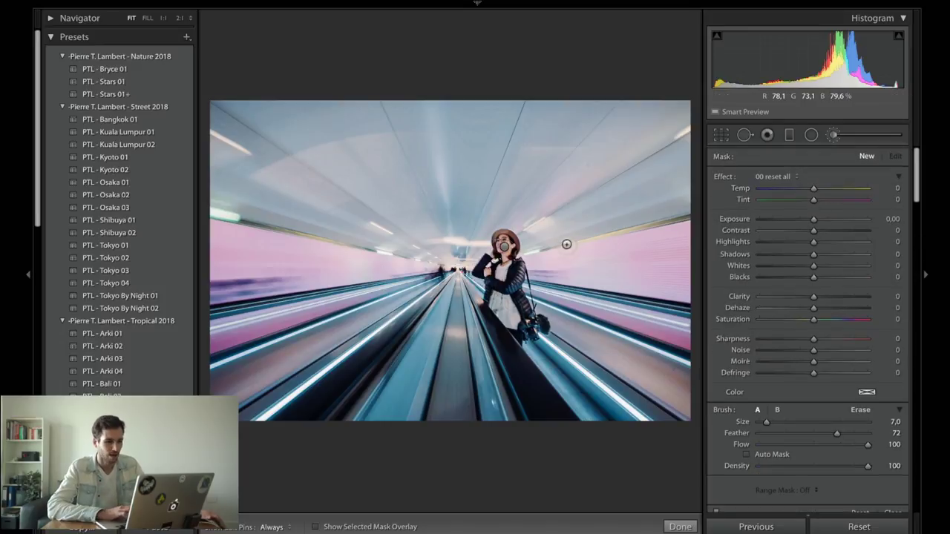
Give the woman's brush mask Clarity 5 and Sharpness 52, checking her face at 1:1
click(503, 252)
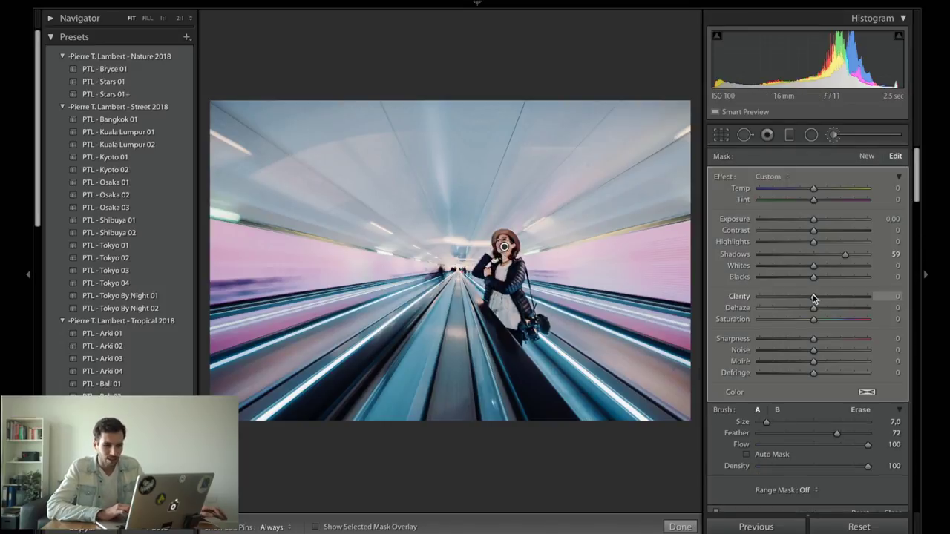
drag(813, 294, 816, 300)
drag(812, 339, 839, 334)
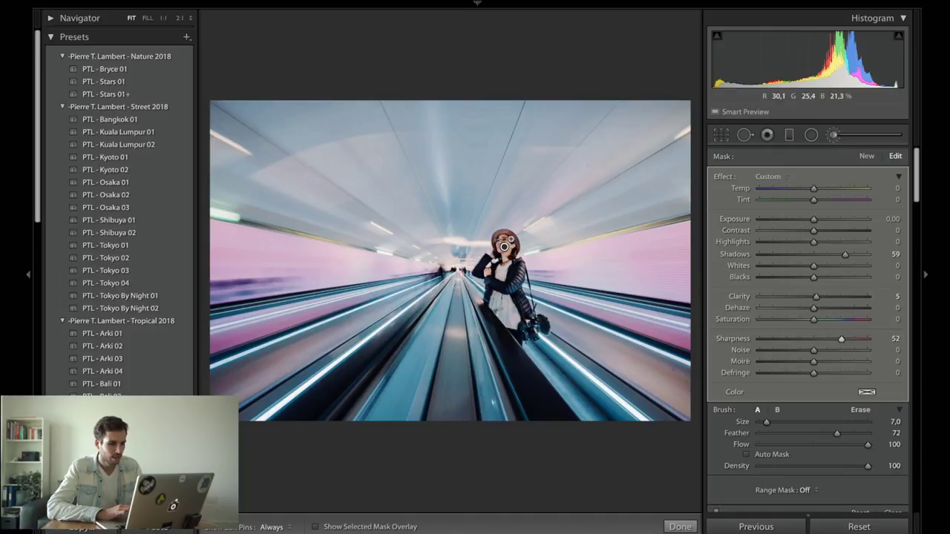
key(z)
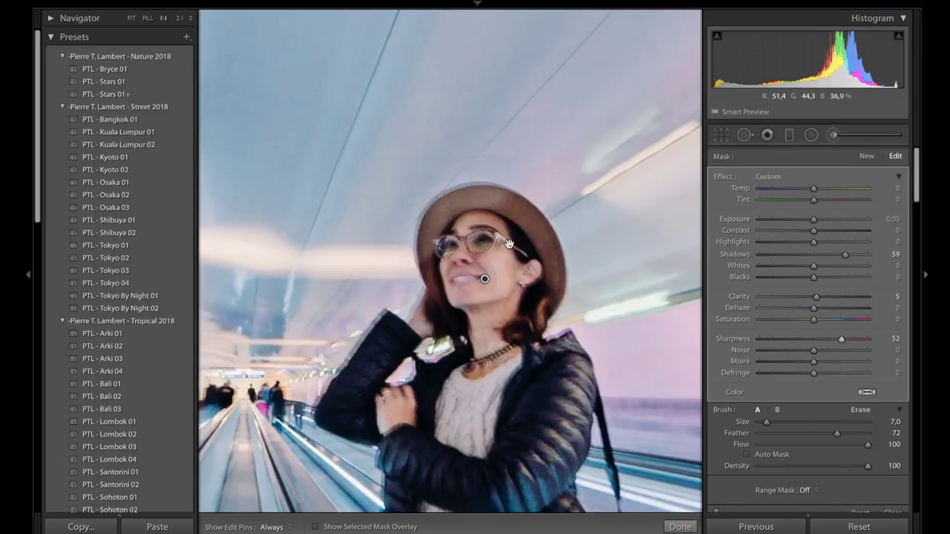
key(z)
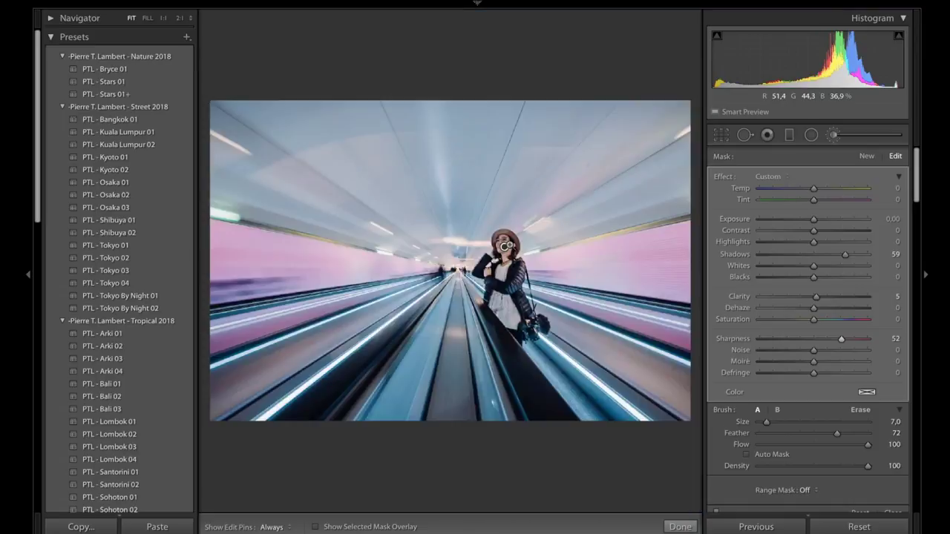
click(679, 527)
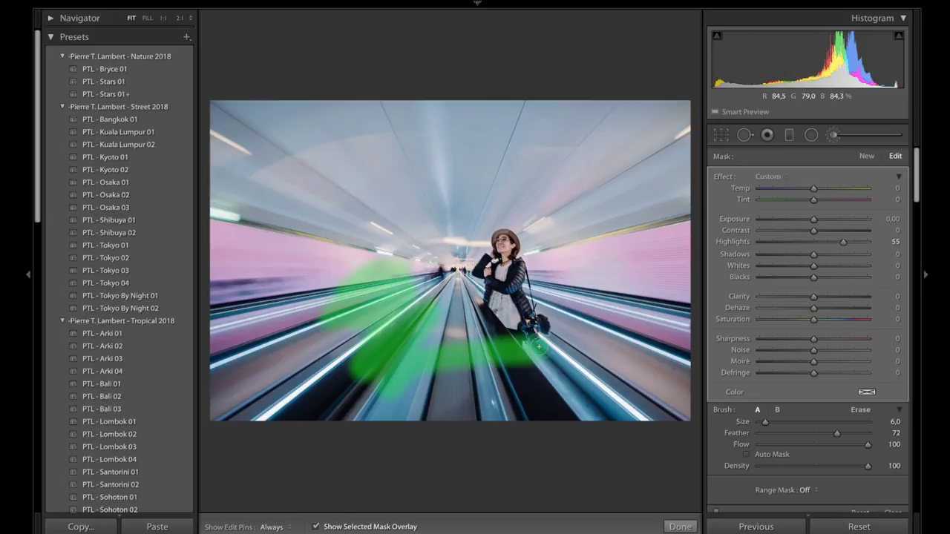
Paint the brush over the walkway floor and both rails toward the vanishing point
key(o)
key(o)
key(o)
key(shift+o)
key(shift+o)
key(shift+o)
key(shift+o)
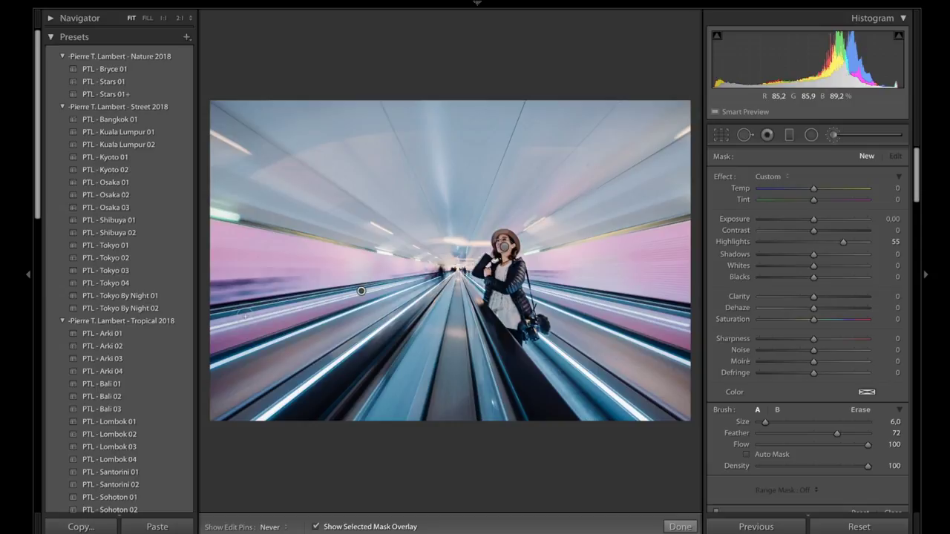
mouse_move(245, 314)
mouse_down()
mouse_move(364, 297)
mouse_move(222, 343)
mouse_up()
drag(407, 278, 454, 268)
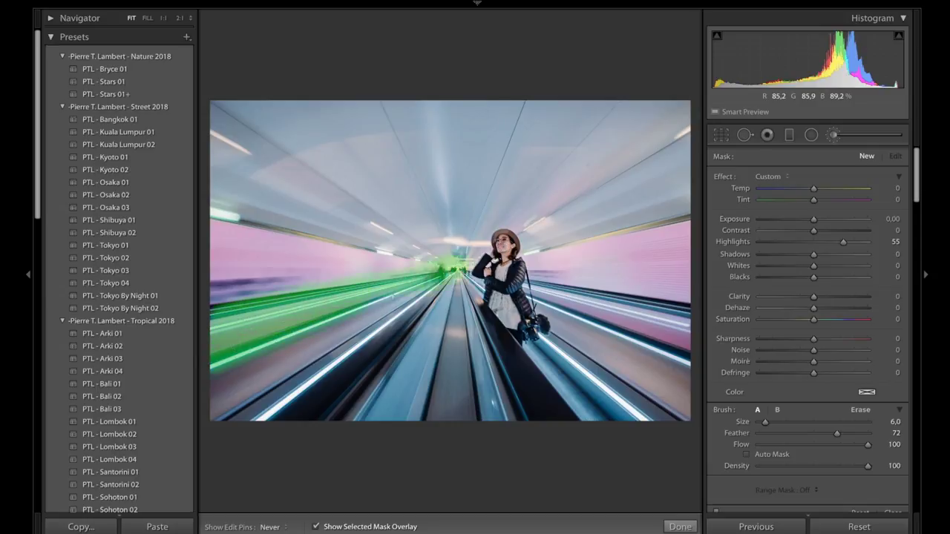
mouse_move(311, 365)
mouse_down()
mouse_move(271, 406)
mouse_move(237, 414)
mouse_up()
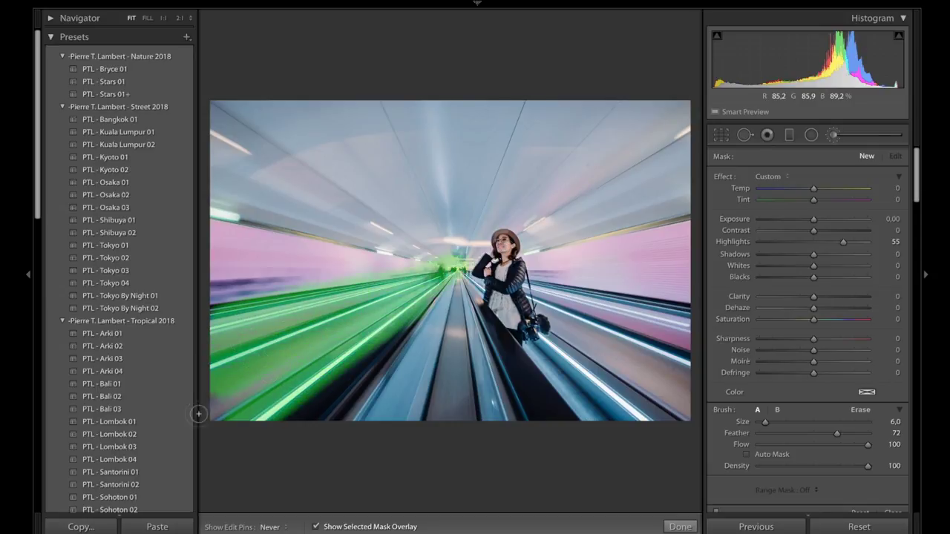
mouse_move(398, 301)
mouse_down()
mouse_move(394, 386)
mouse_move(343, 415)
mouse_up()
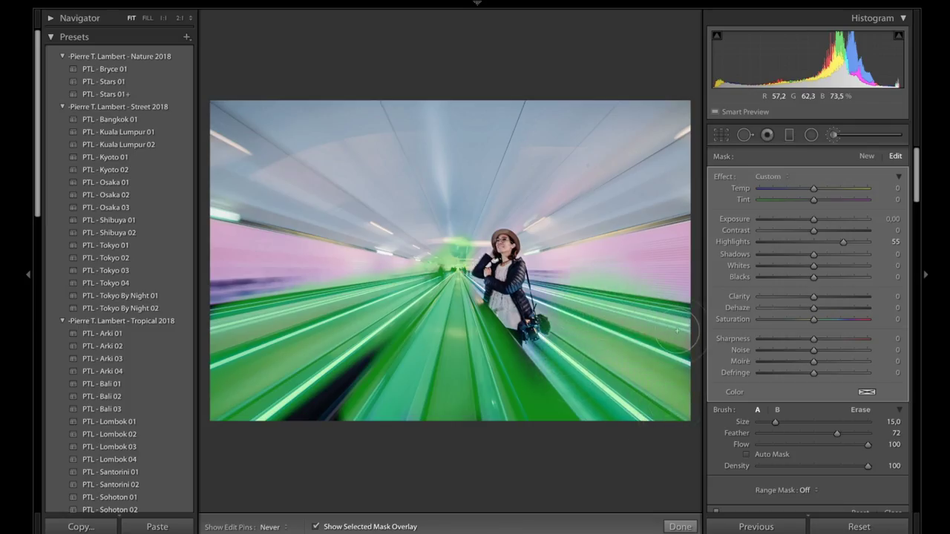
key(h)
key(h)
drag(562, 261, 691, 260)
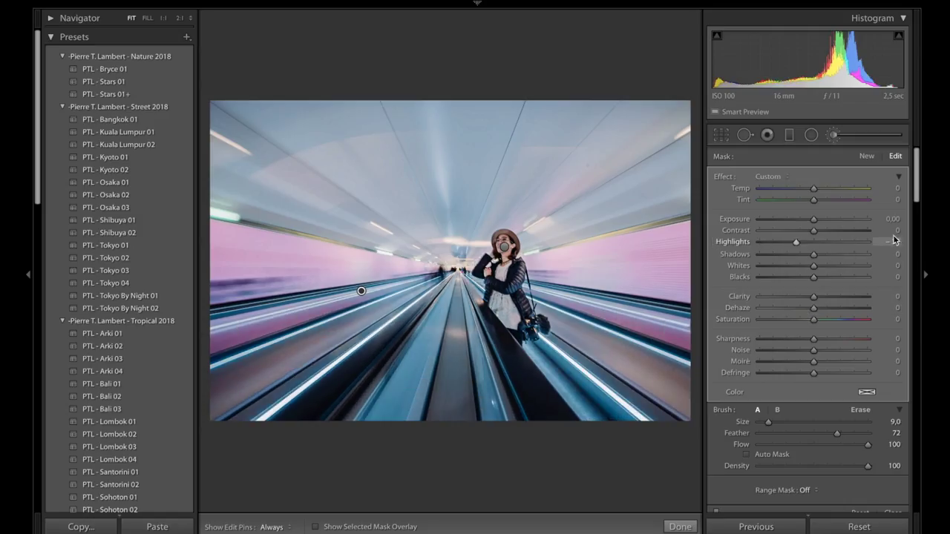
Set the walkway mask's Highlights to 89 and Whites to 40
drag(895, 240, 913, 242)
drag(746, 232, 919, 241)
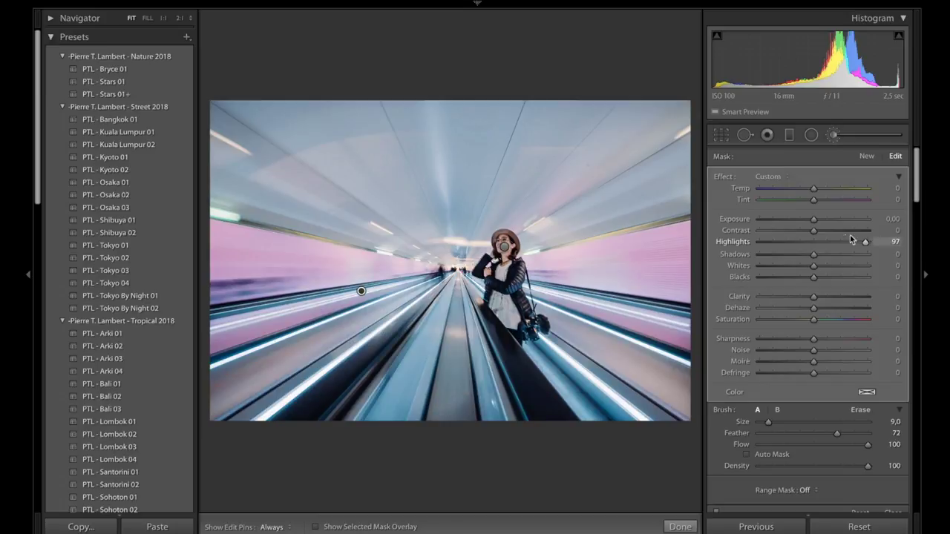
mouse_move(851, 239)
mouse_down()
mouse_move(833, 240)
mouse_move(863, 242)
mouse_up()
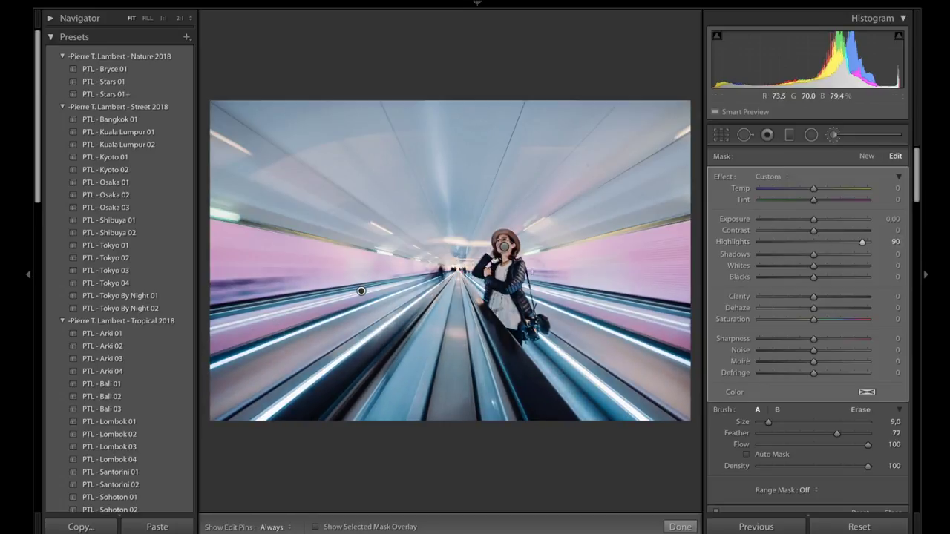
key(alt)
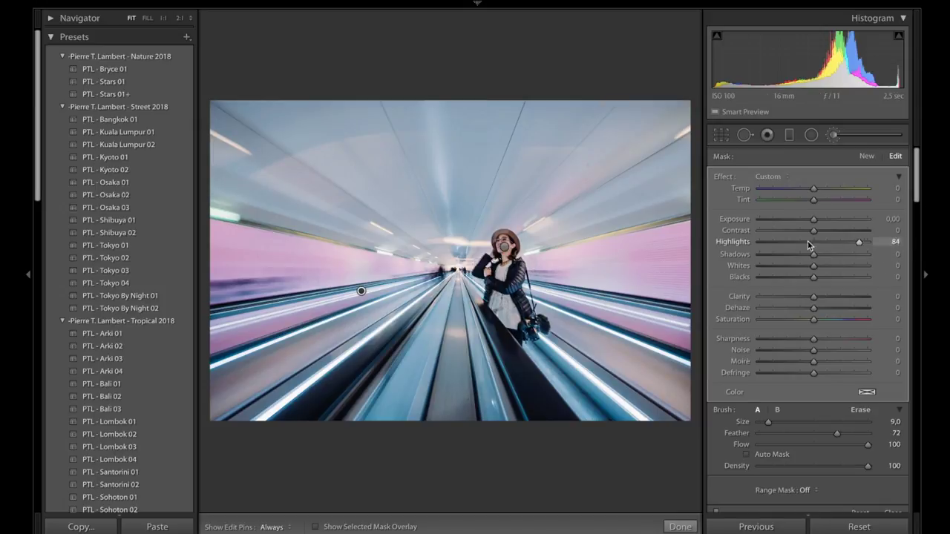
drag(808, 241, 860, 234)
drag(822, 269, 836, 269)
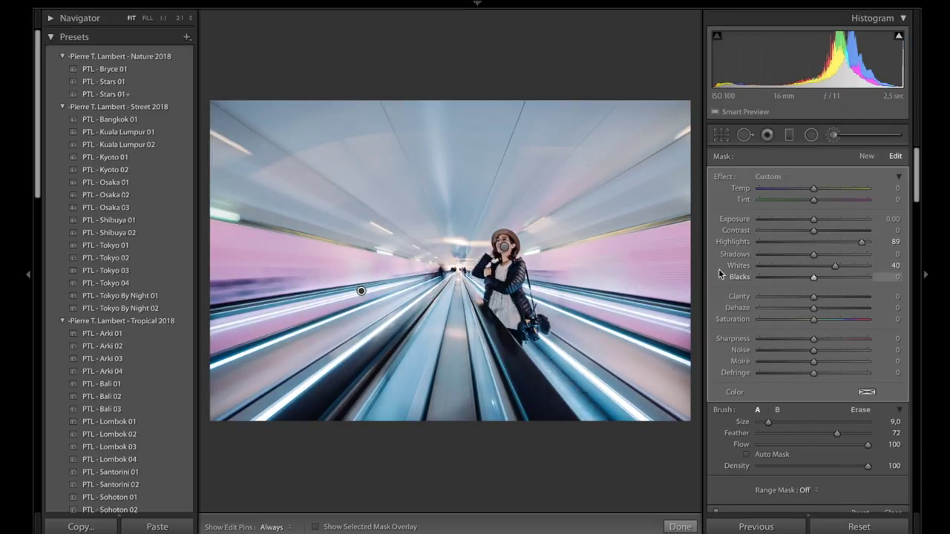
key(h)
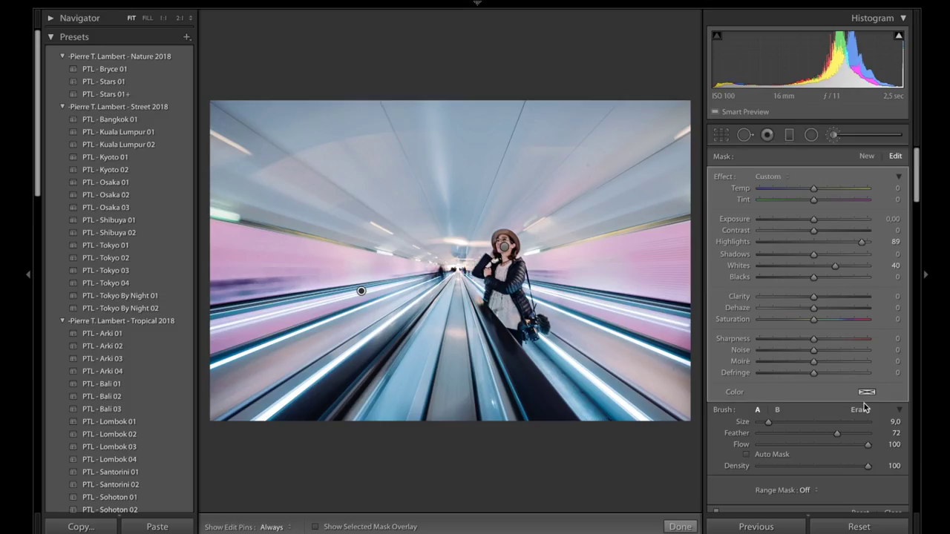
Limit the walkway brush with a Luminance range mask at Range 77/100, previewing the mask first
scroll(800, 481, down, 3)
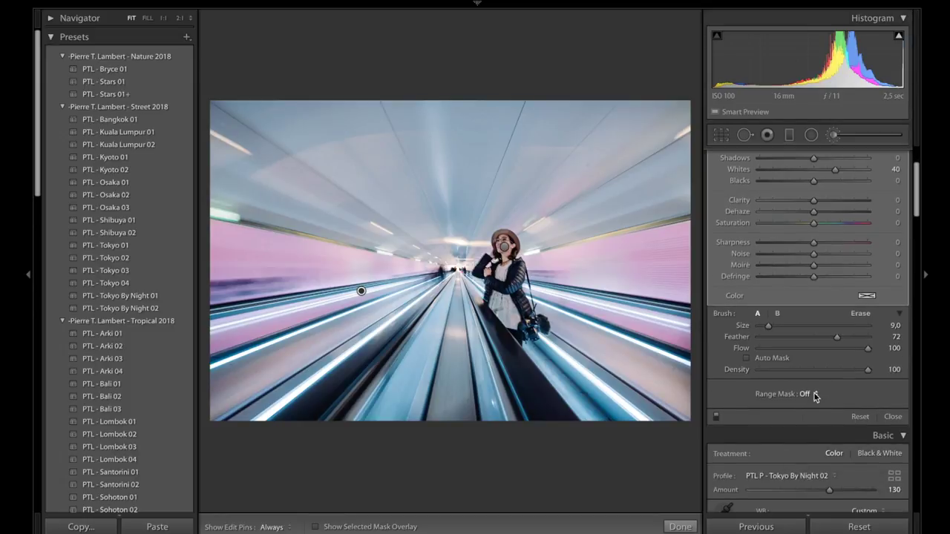
click(815, 395)
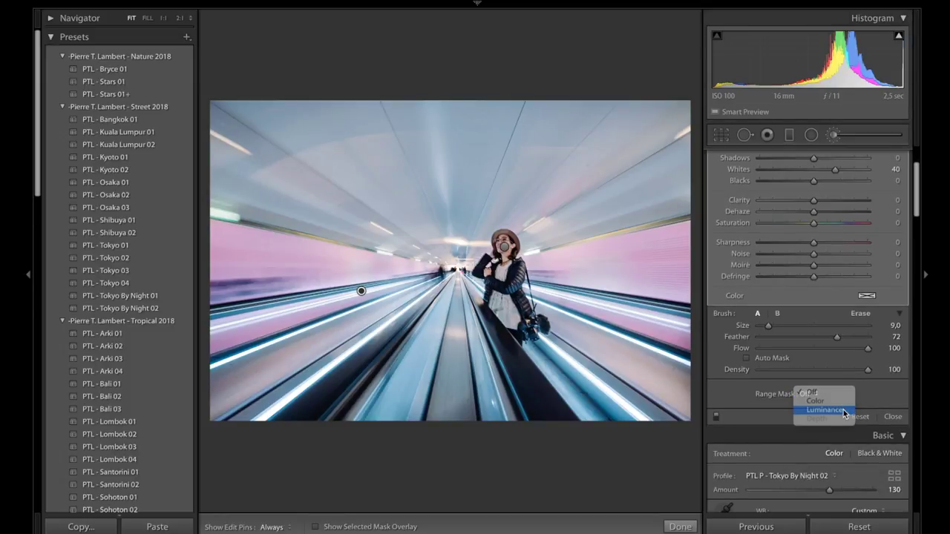
click(824, 410)
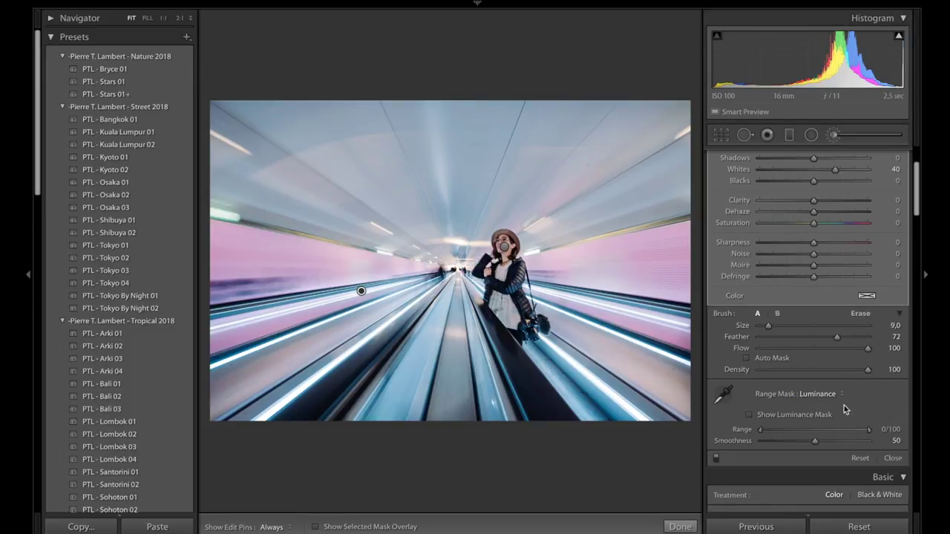
drag(783, 432, 740, 432)
click(749, 414)
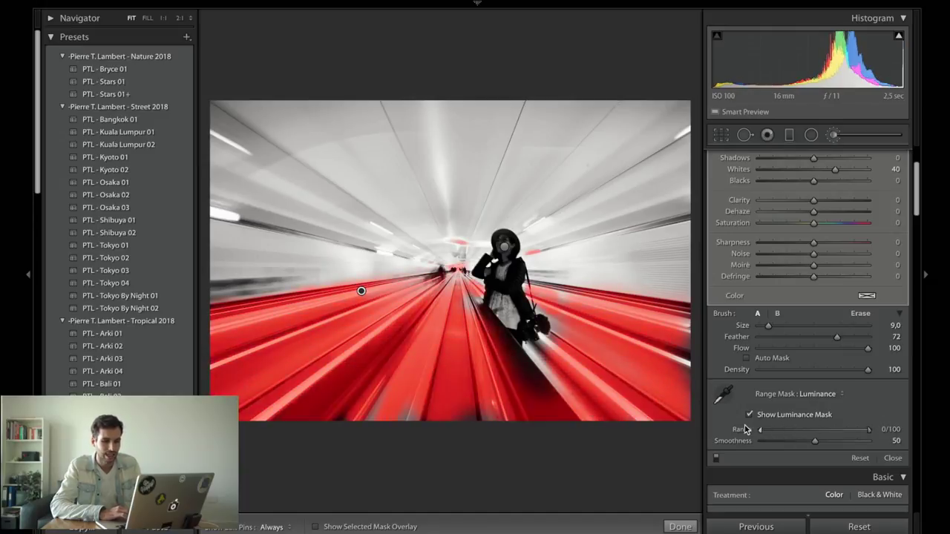
mouse_move(870, 435)
mouse_down()
mouse_move(770, 435)
mouse_move(870, 431)
mouse_up()
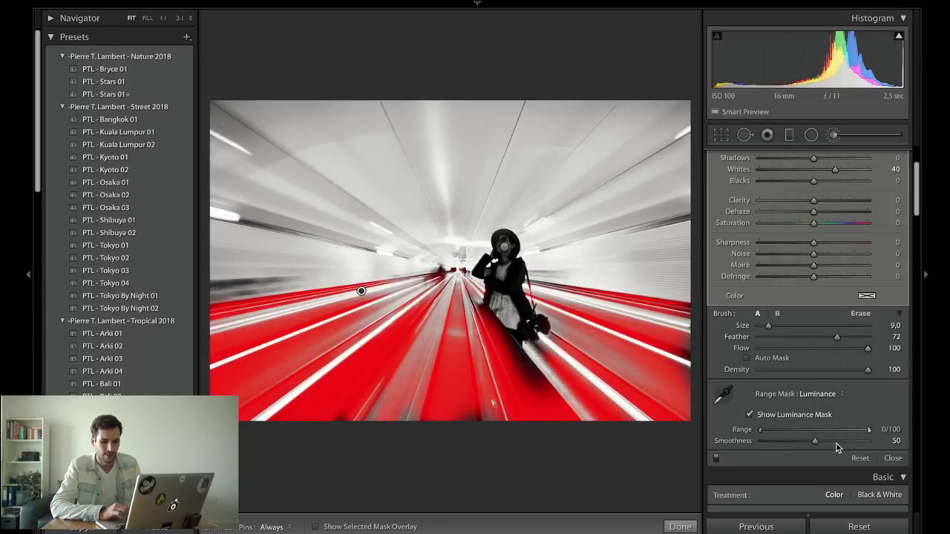
click(749, 414)
drag(763, 433, 849, 434)
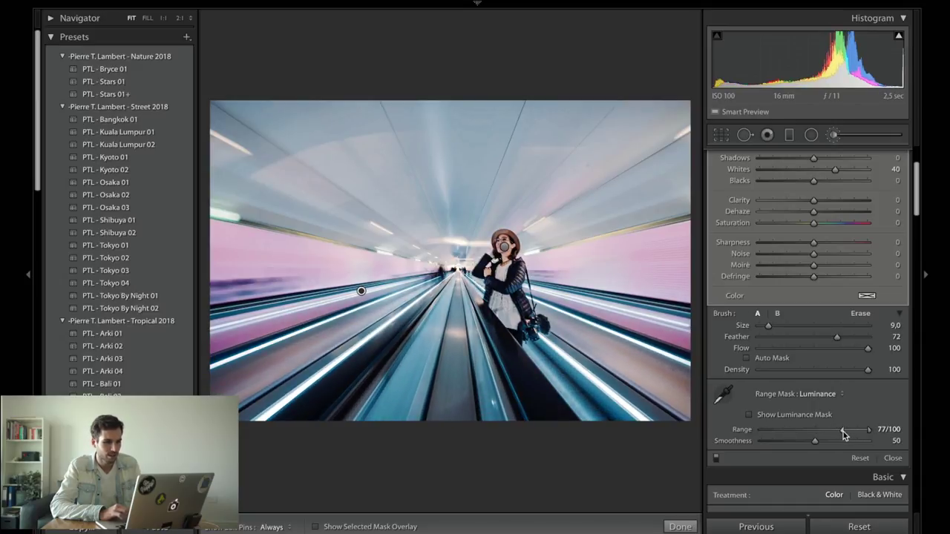
Set the walkway brush Exposure to 0.90, compare it on/off, and delete a trial upper-right brush
scroll(810, 215, up, 3)
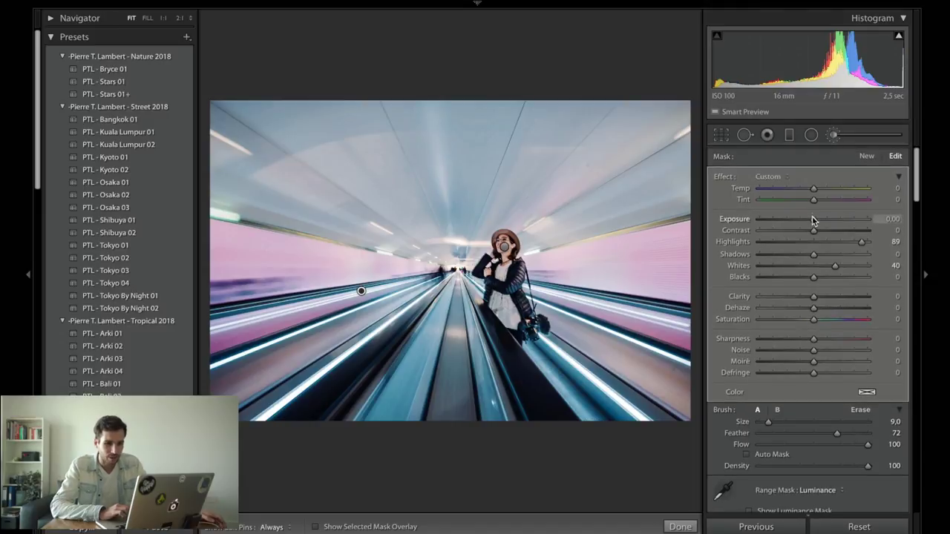
drag(823, 221, 827, 221)
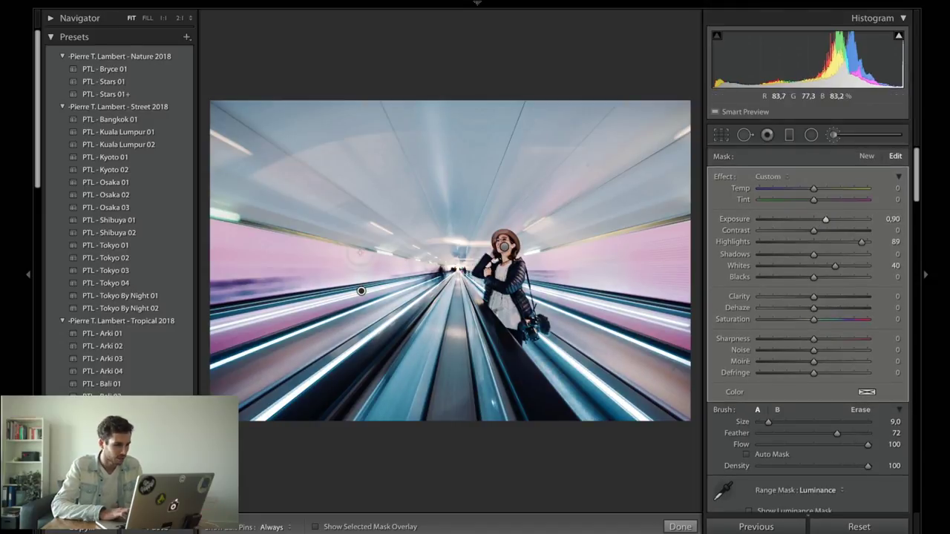
key(alt)
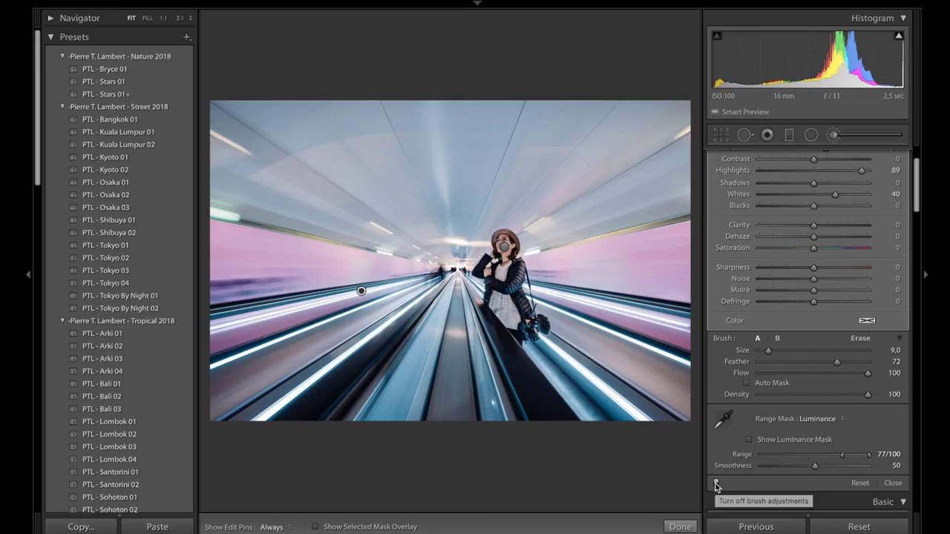
click(716, 485)
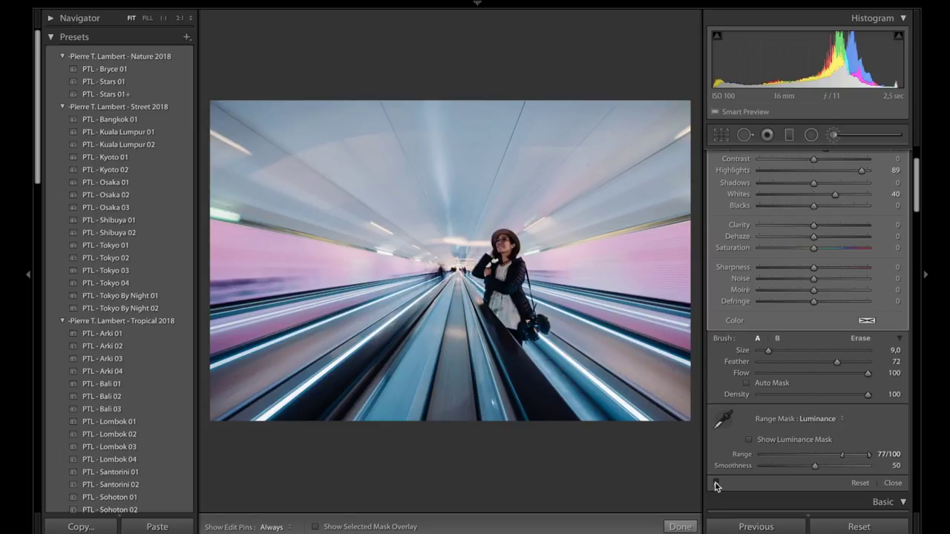
click(717, 485)
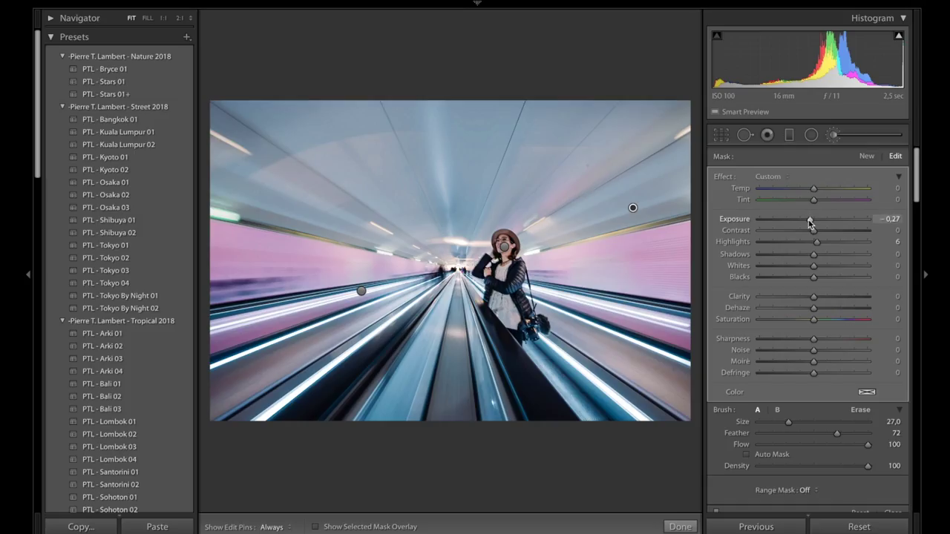
drag(816, 242, 822, 242)
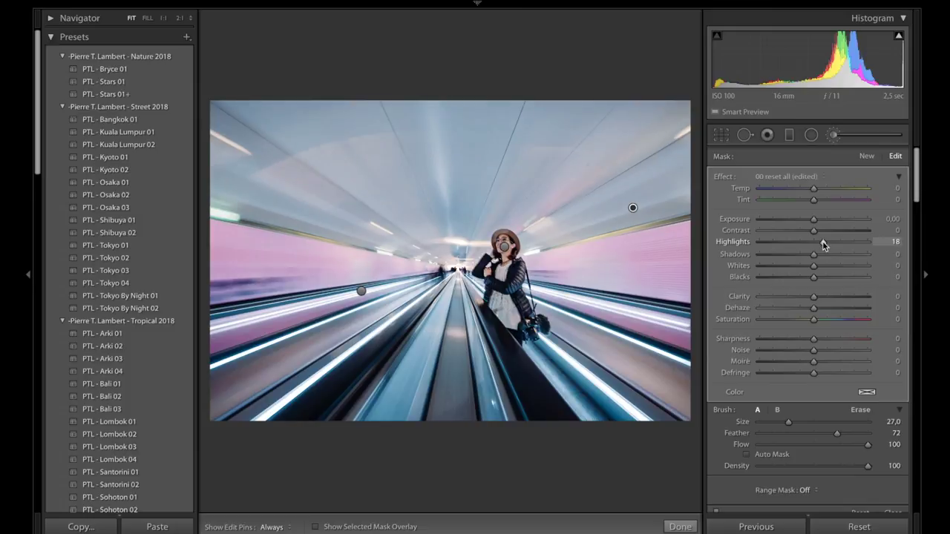
key(Delete)
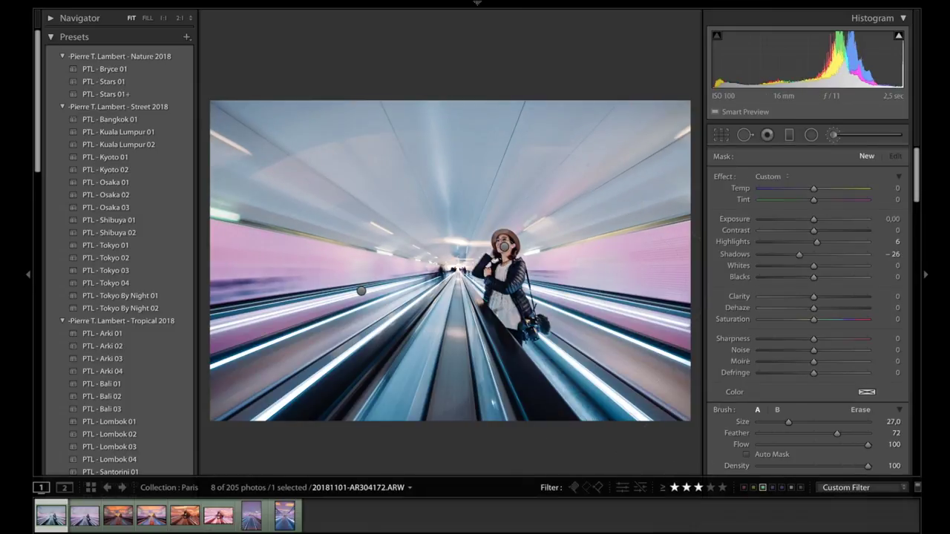
Finish the brush edits and compare the graded portrait against its unedited Before view
click(678, 526)
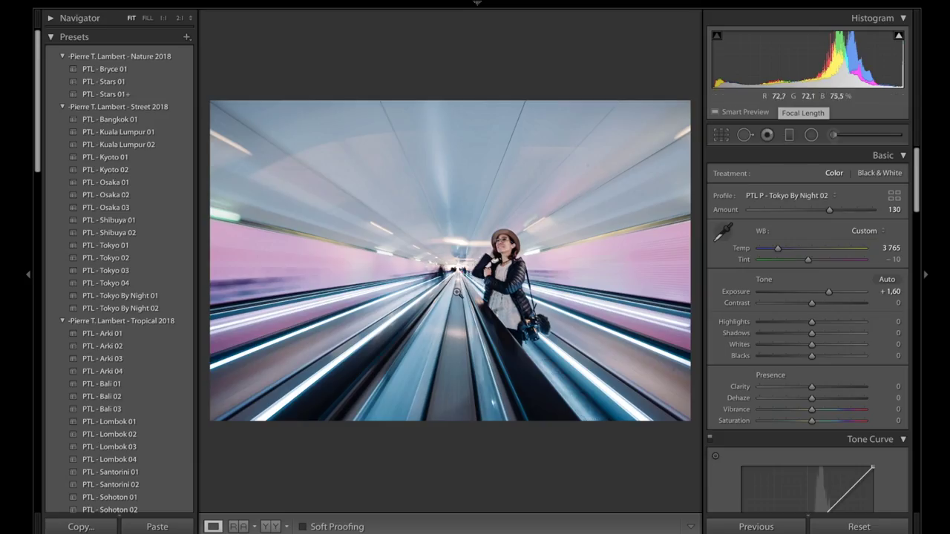
click(309, 380)
click(535, 234)
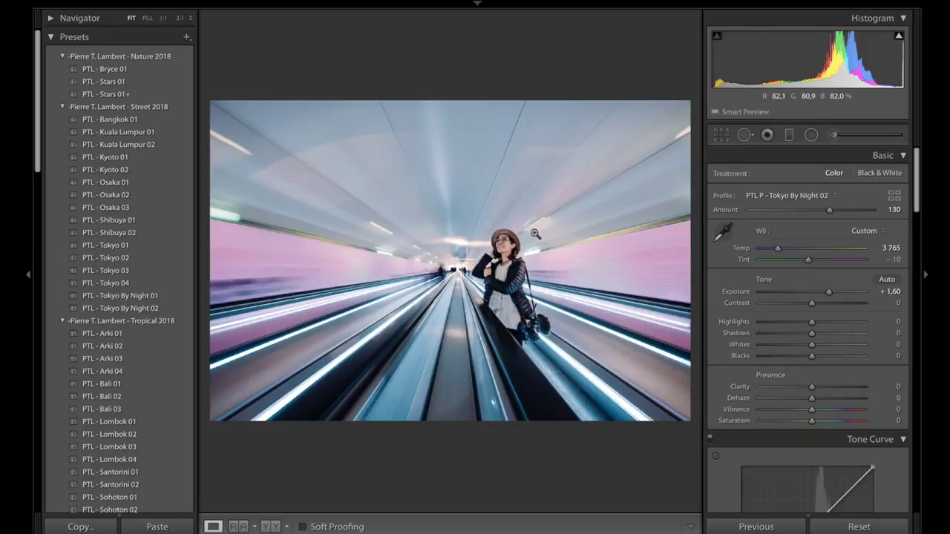
key(backslash)
key(backslash)
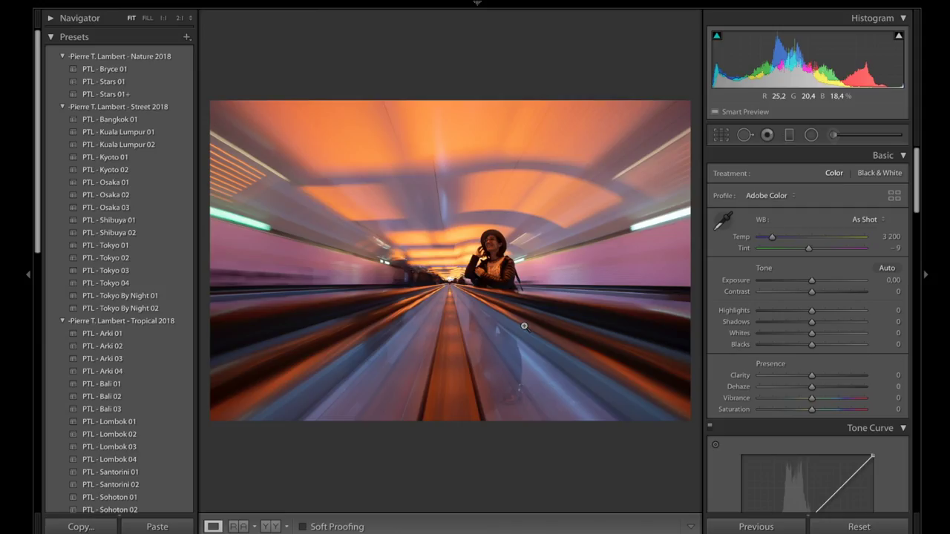
Leave the Before view and set the tunnel photo's white balance to Temp 3 075
key(backslash)
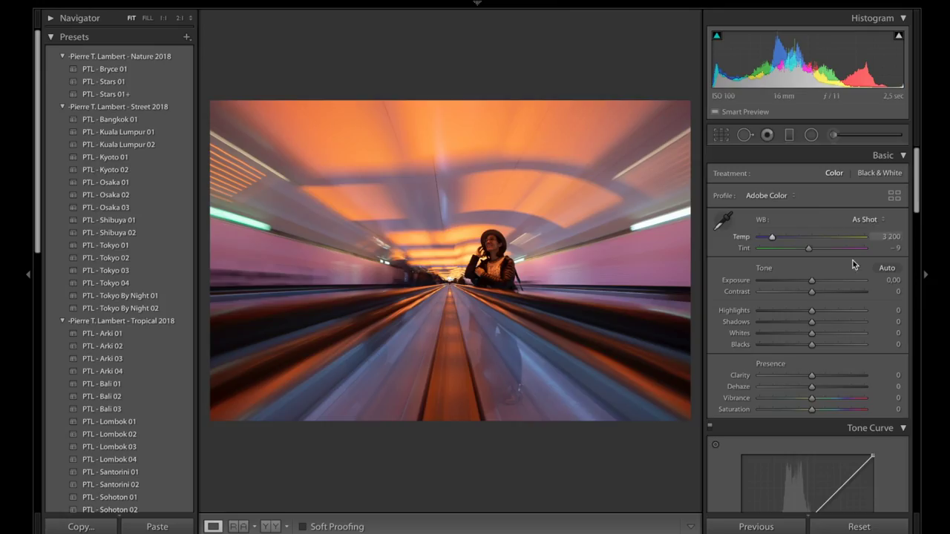
scroll(811, 286, up, 11)
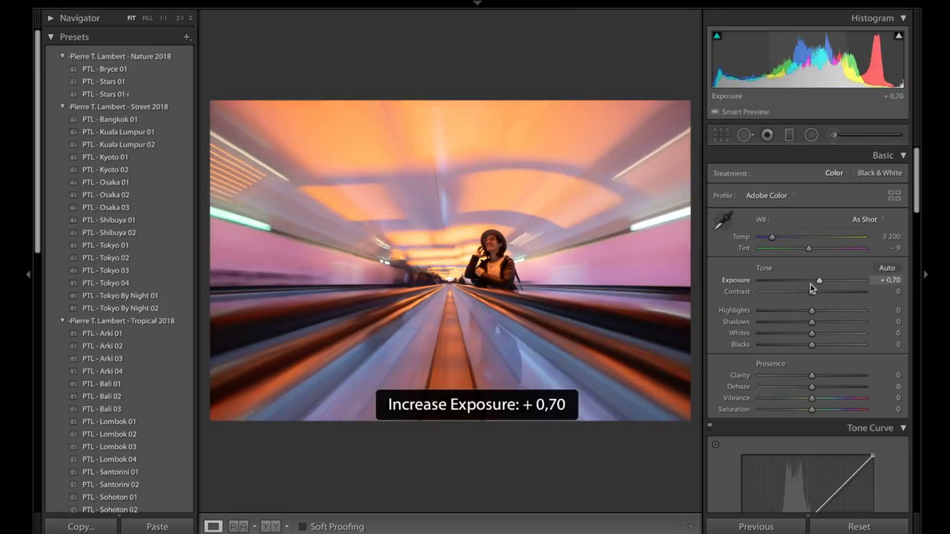
scroll(811, 284, down, 1)
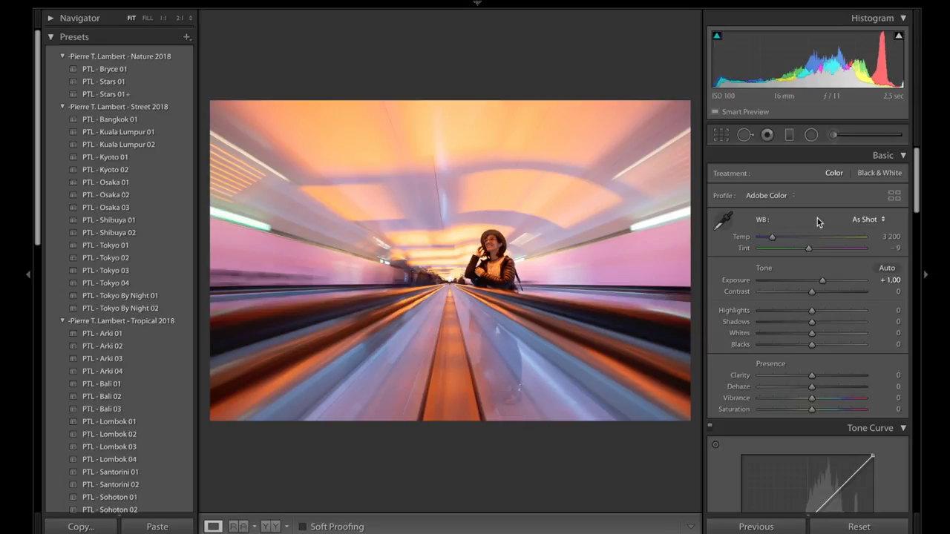
drag(772, 238, 813, 250)
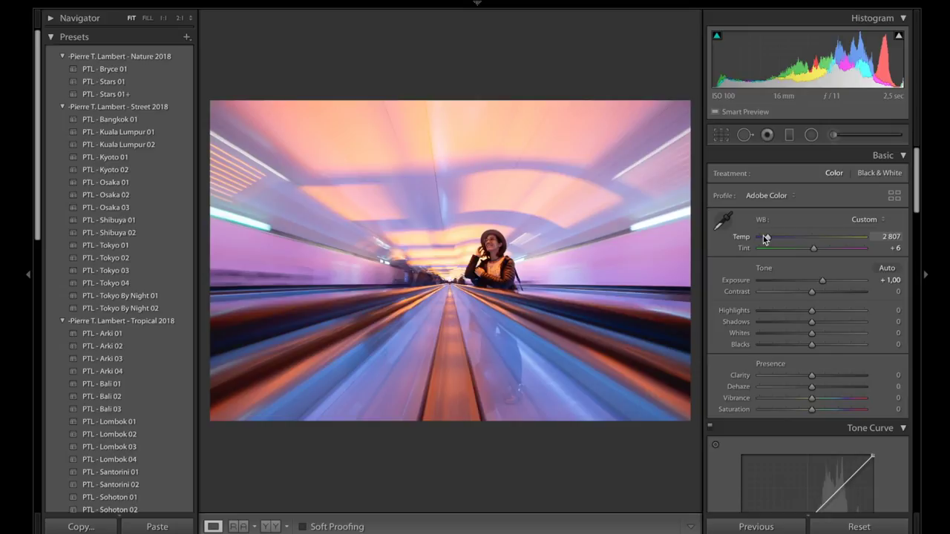
drag(768, 238, 771, 238)
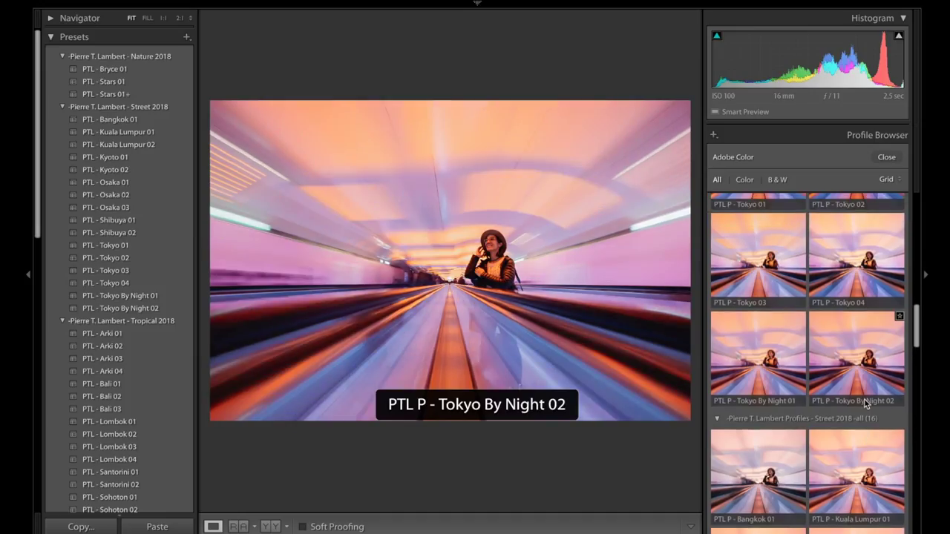
Apply the PTL P - Tokyo By Night 01 profile at amount 131 and close the Profile Browser
scroll(867, 429, up, 2)
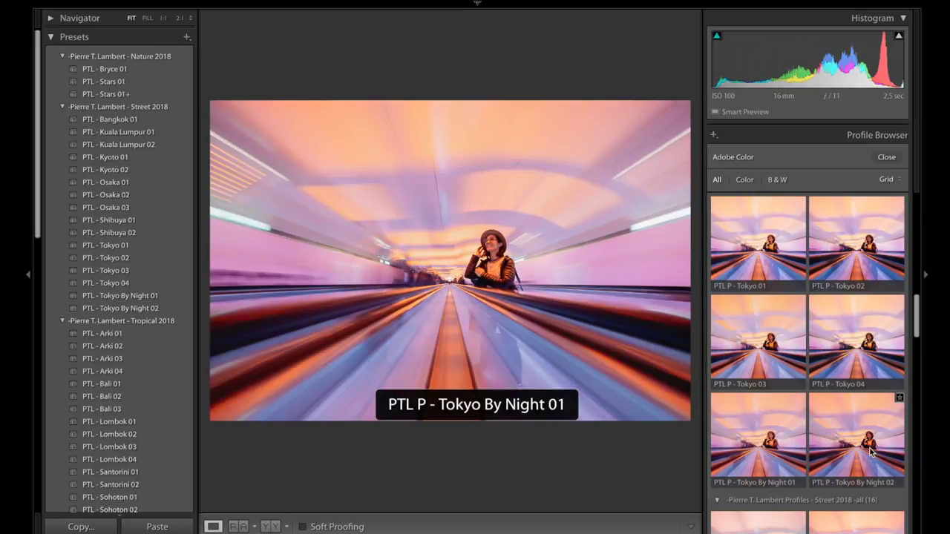
scroll(871, 452, up, 1)
scroll(885, 326, down, 2)
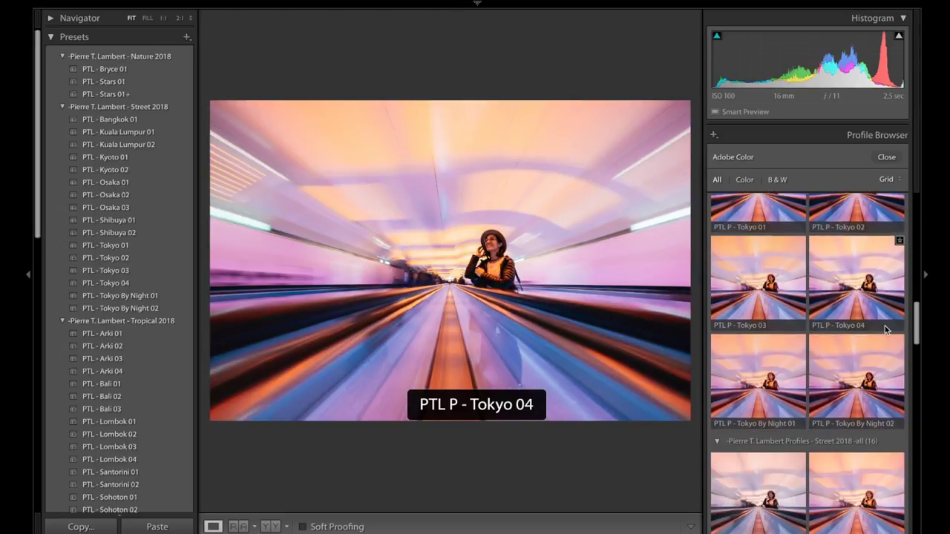
click(740, 379)
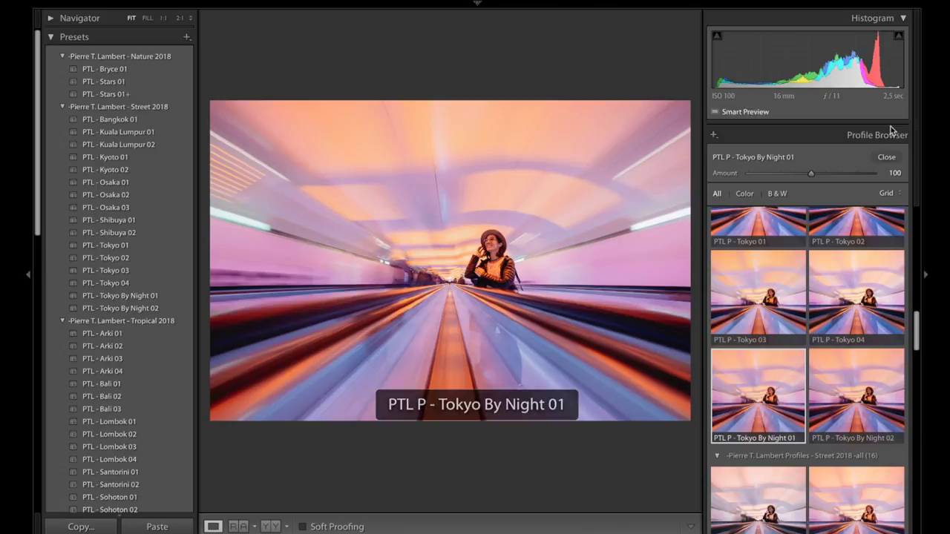
mouse_move(813, 176)
mouse_down()
mouse_move(842, 172)
mouse_move(830, 173)
mouse_up()
click(880, 158)
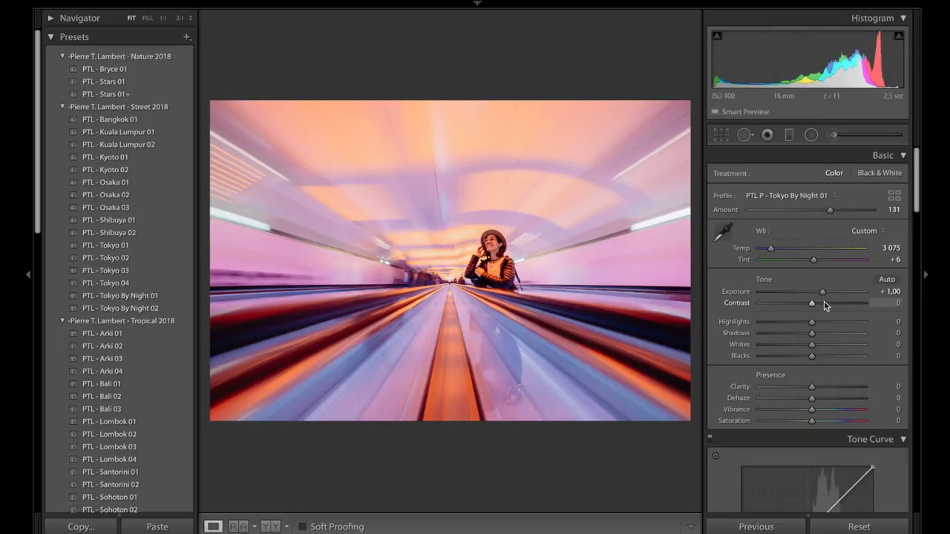
Start a smaller Adjustment Brush with lifted shadows and paint a mask over the woman
click(834, 136)
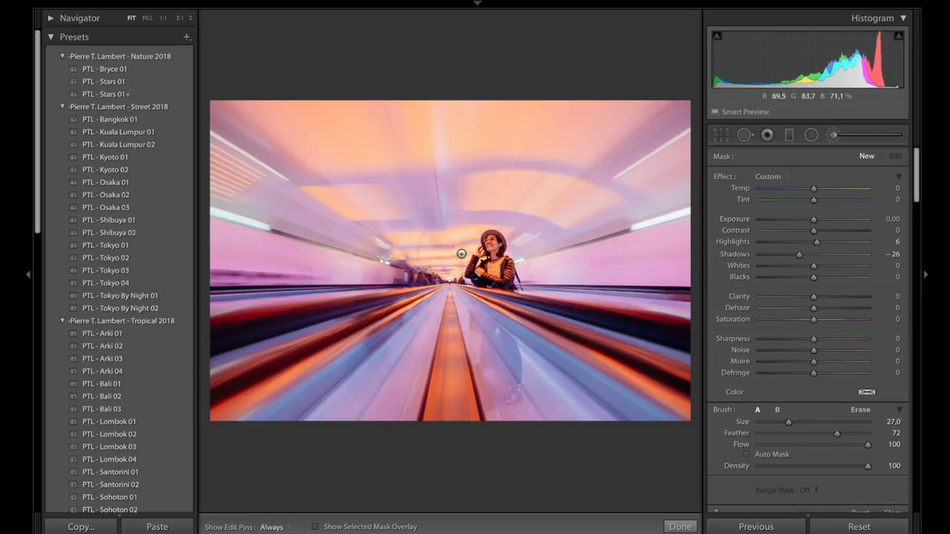
drag(799, 253, 822, 253)
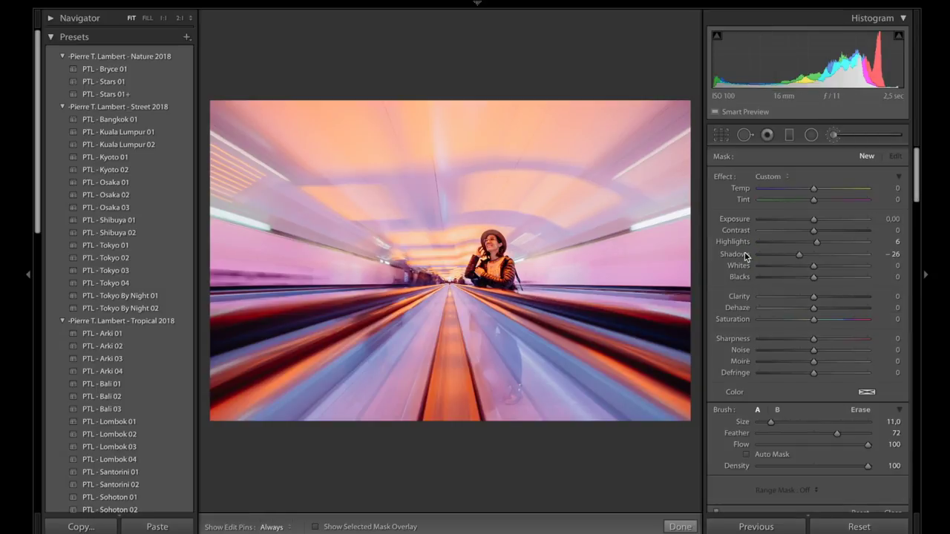
key(bracketleft)
key(bracketleft)
key(bracketleft)
key(bracketleft)
key(bracketleft)
key(bracketleft)
key(h)
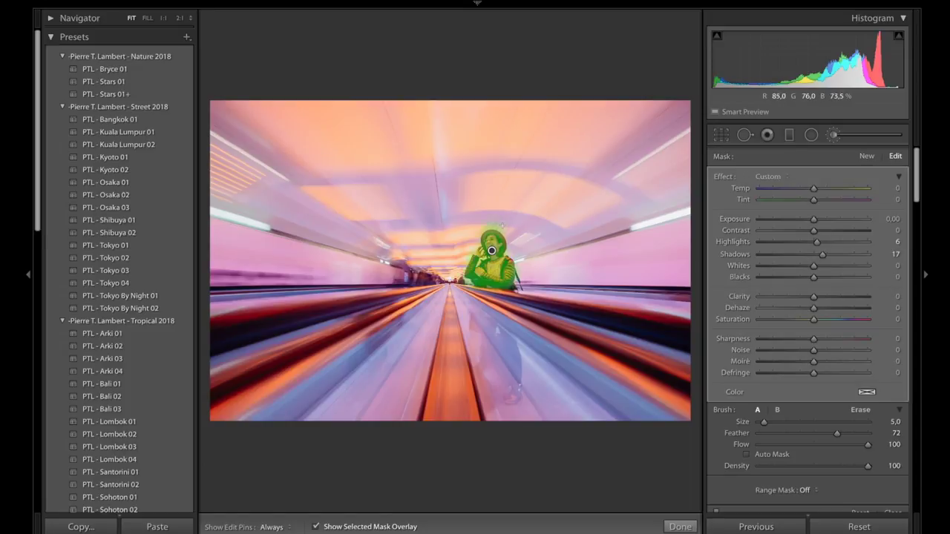
key(alt)
key(alt)
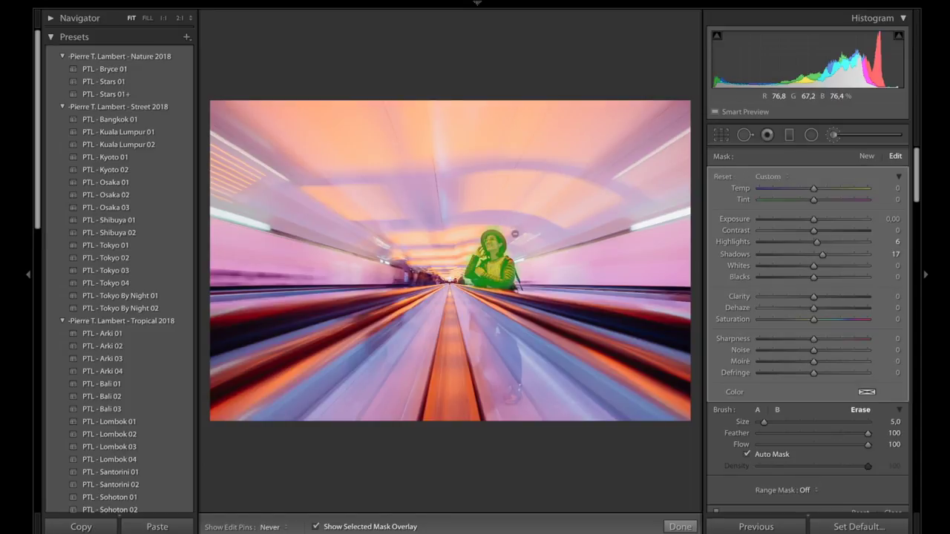
key(alt)
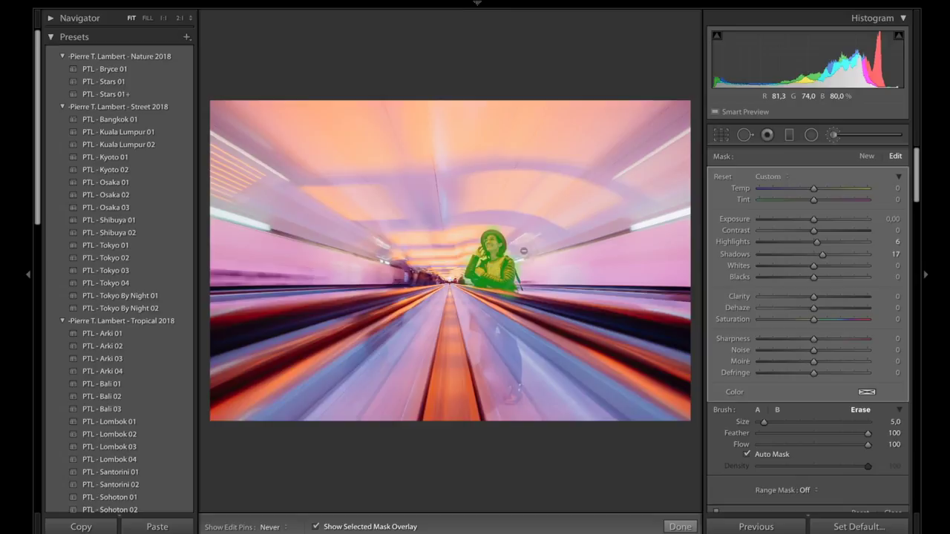
Set the woman's mask to Shadows 54, Temp −11 and Clarity 6
drag(822, 254, 833, 258)
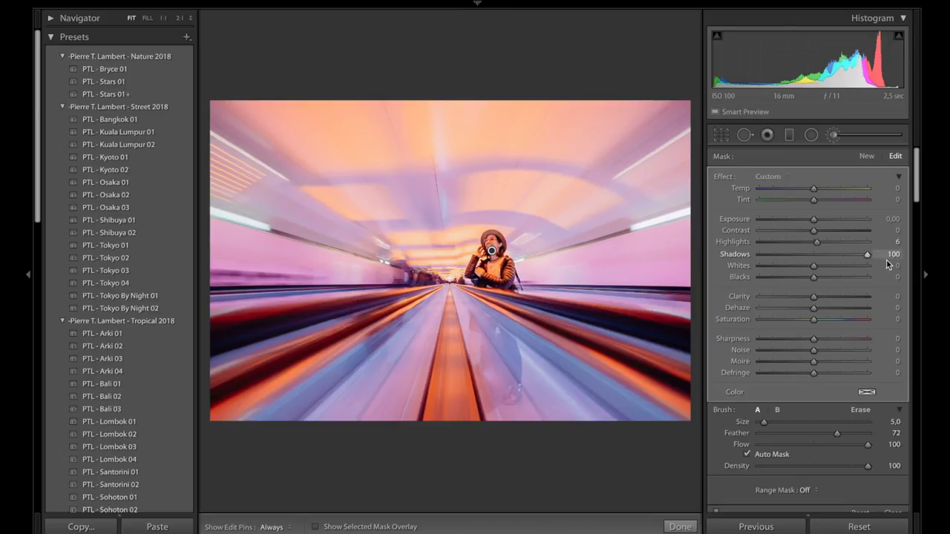
drag(812, 189, 807, 191)
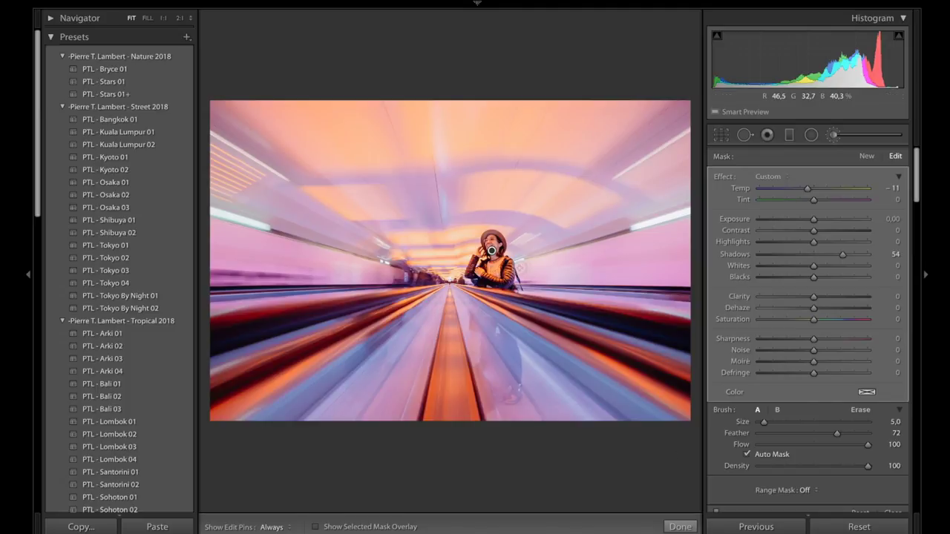
key(z)
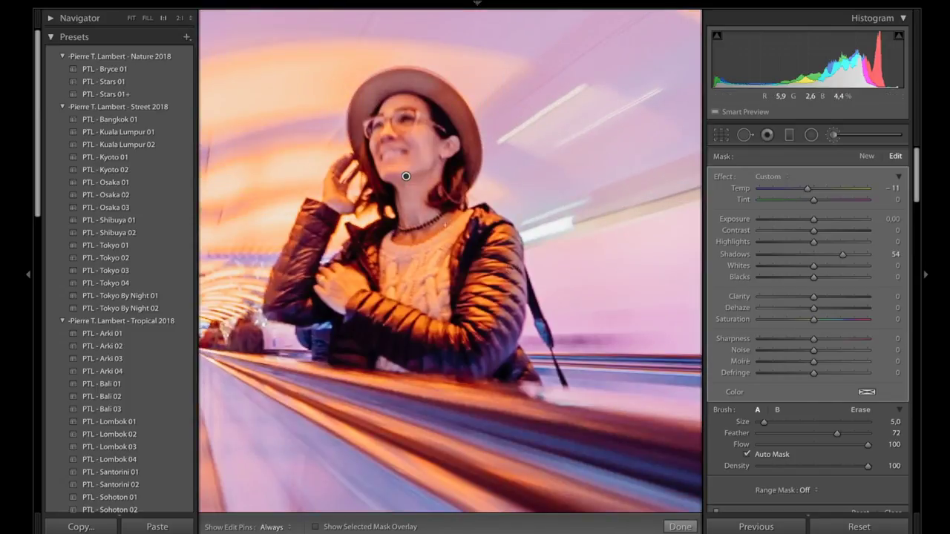
key(z)
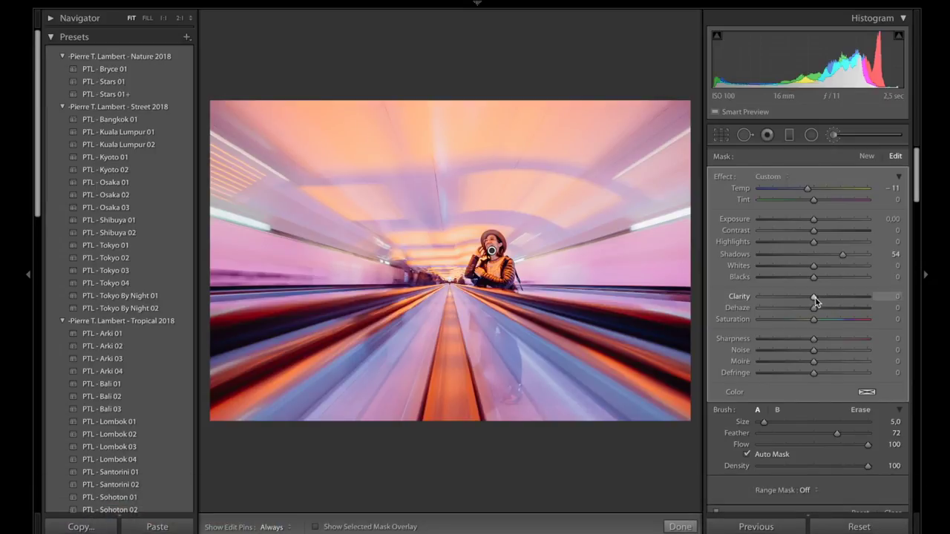
drag(819, 297, 816, 297)
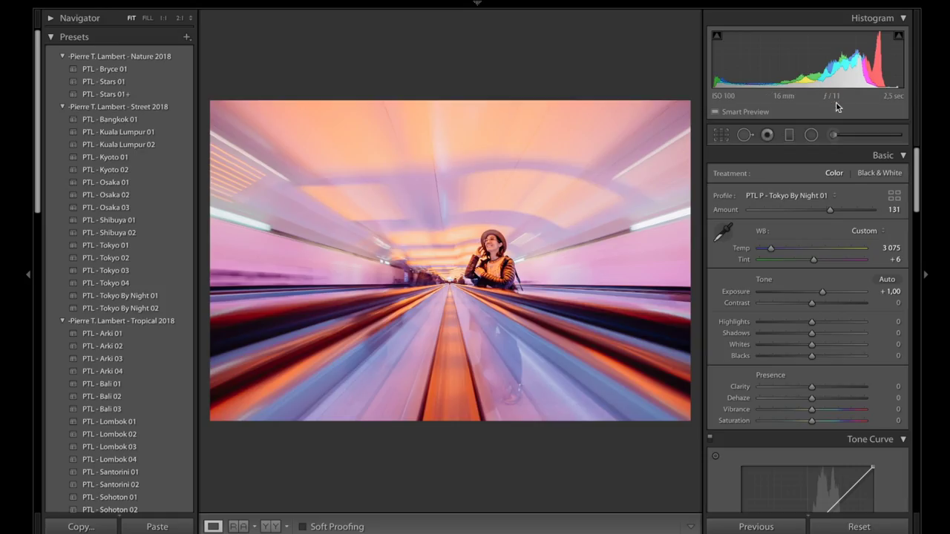
Paint a new size-18 brush mask raising Highlights over the lower walkway
click(833, 135)
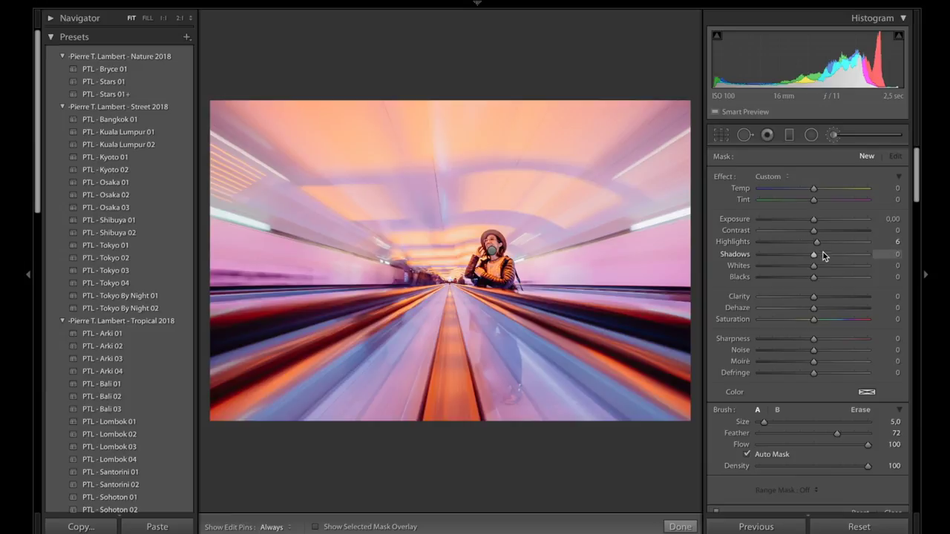
drag(817, 242, 863, 242)
key(h)
scroll(490, 324, up, 5)
key(h)
drag(814, 265, 836, 265)
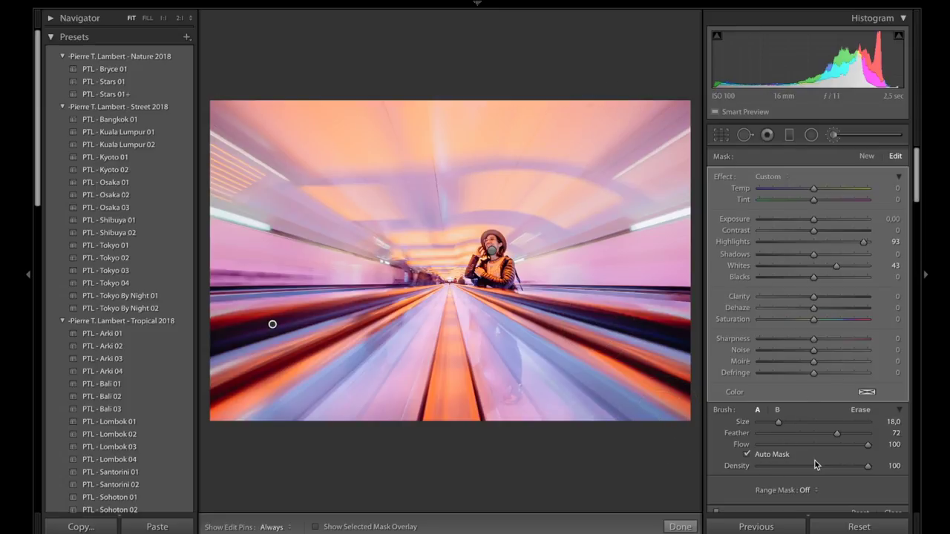
scroll(837, 456, down, 3)
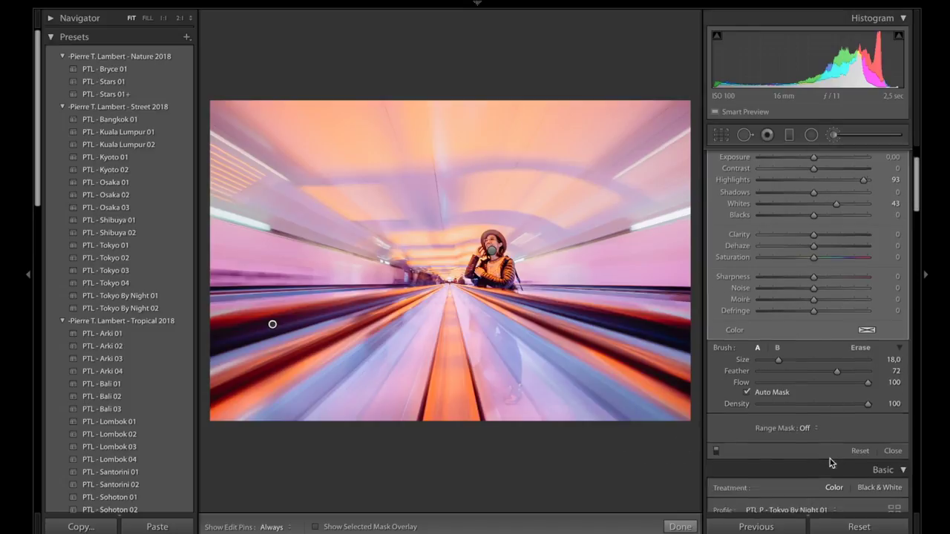
Limit the walkway mask with a Luminance range mask of 65–100
click(806, 431)
click(821, 447)
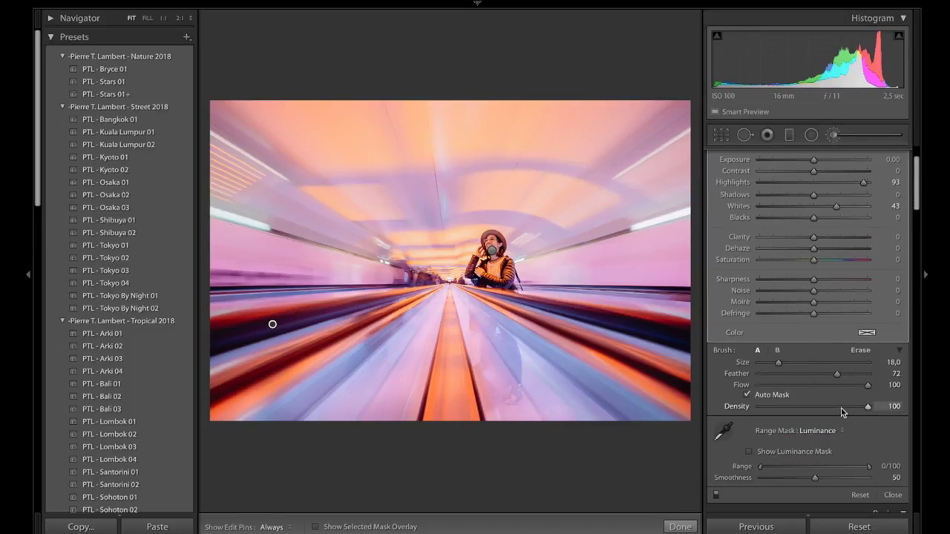
key(alt)
drag(773, 463, 829, 462)
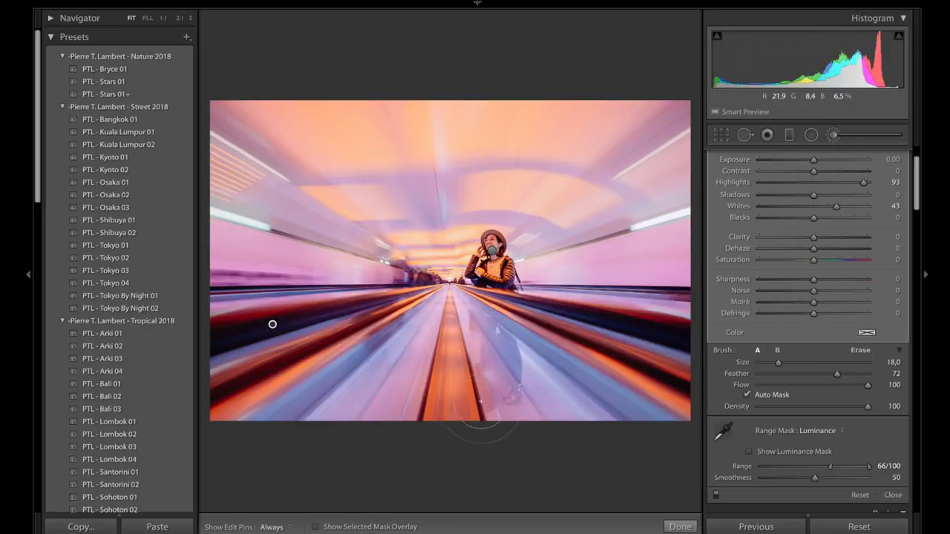
key(alt)
key(h)
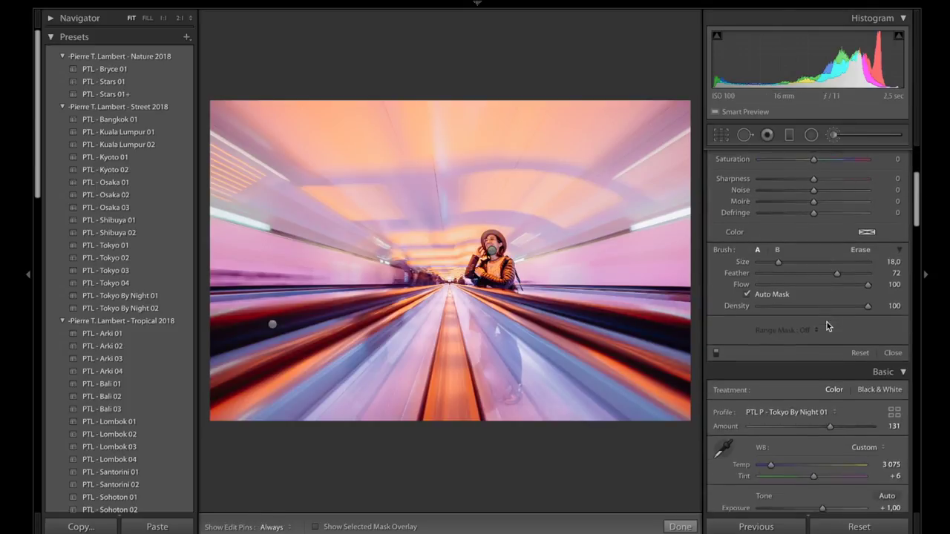
Toggle the brush adjustments off and on to compare the photo
scroll(827, 322, down, 1)
click(716, 346)
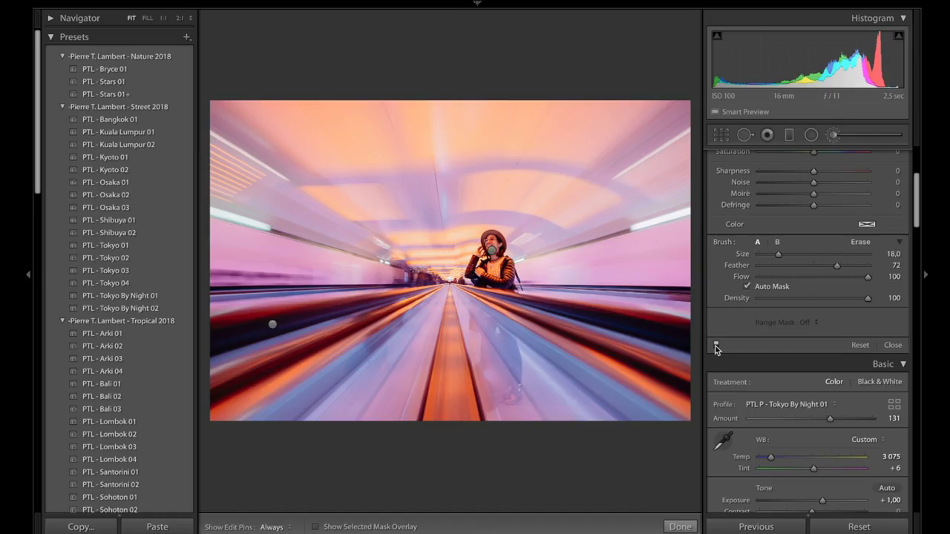
click(715, 346)
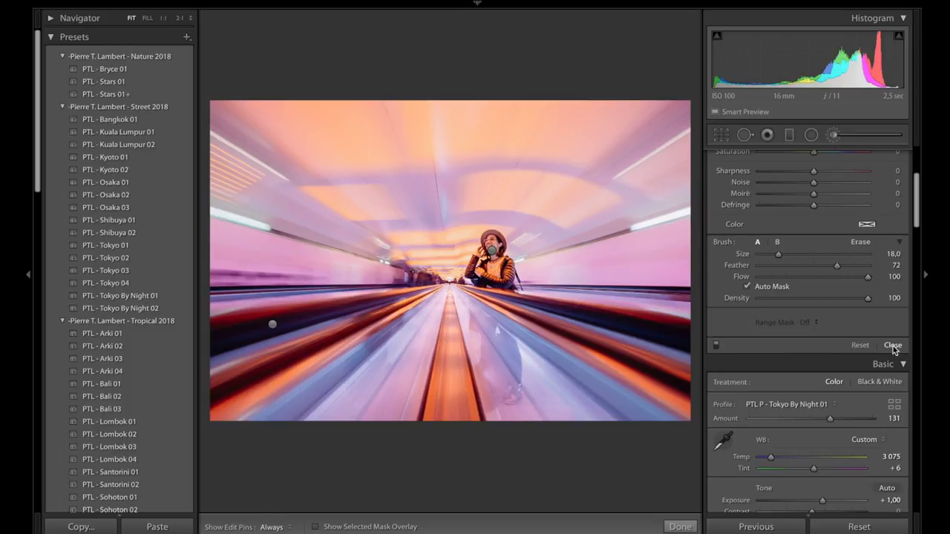
scroll(842, 292, up, 3)
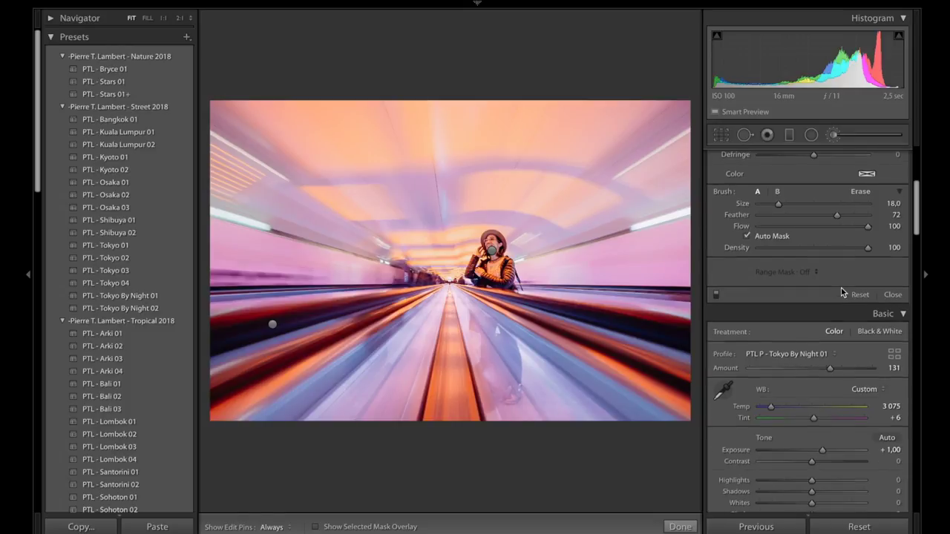
Add upper-left and right graduated filters with Exposure −0.40, Highlights −3, Shadows −15, angling the right one
click(770, 135)
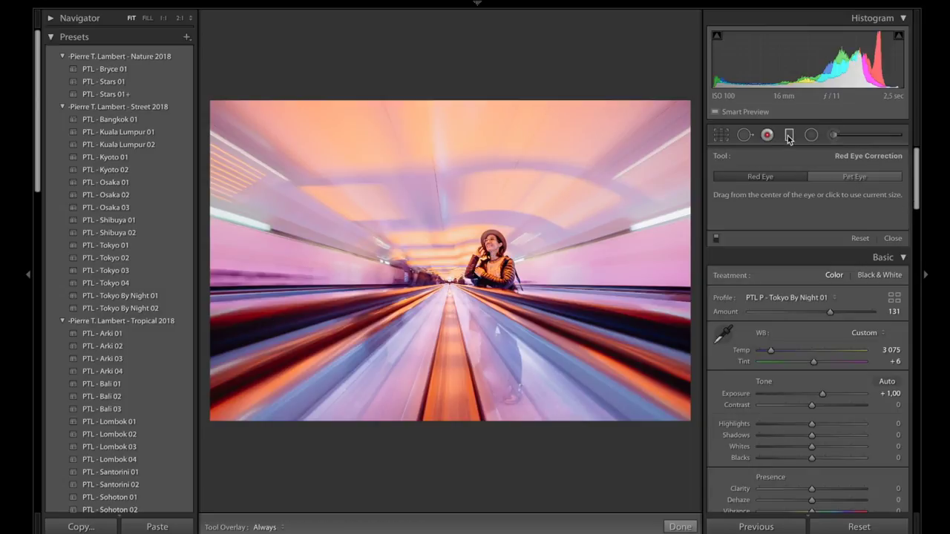
click(789, 136)
drag(256, 168, 308, 302)
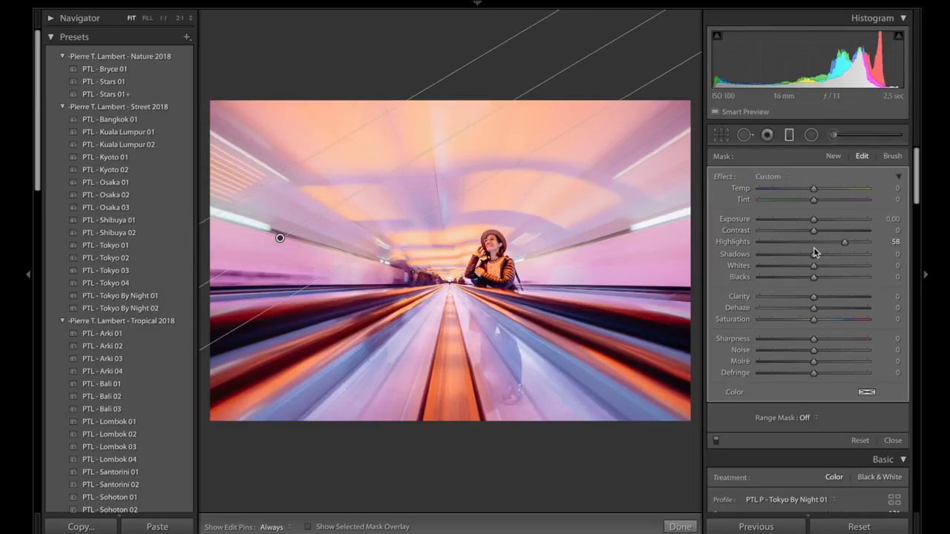
click(813, 242)
drag(812, 261, 806, 259)
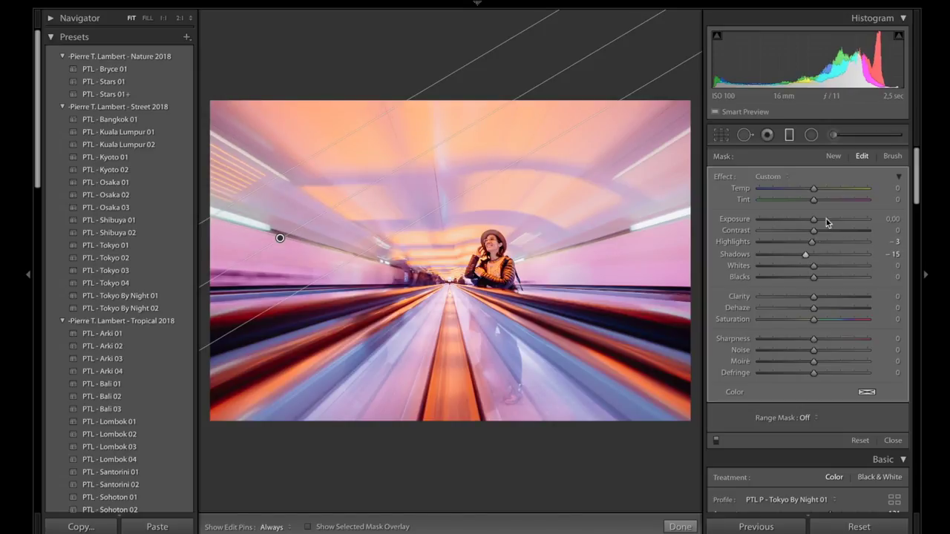
drag(812, 221, 809, 219)
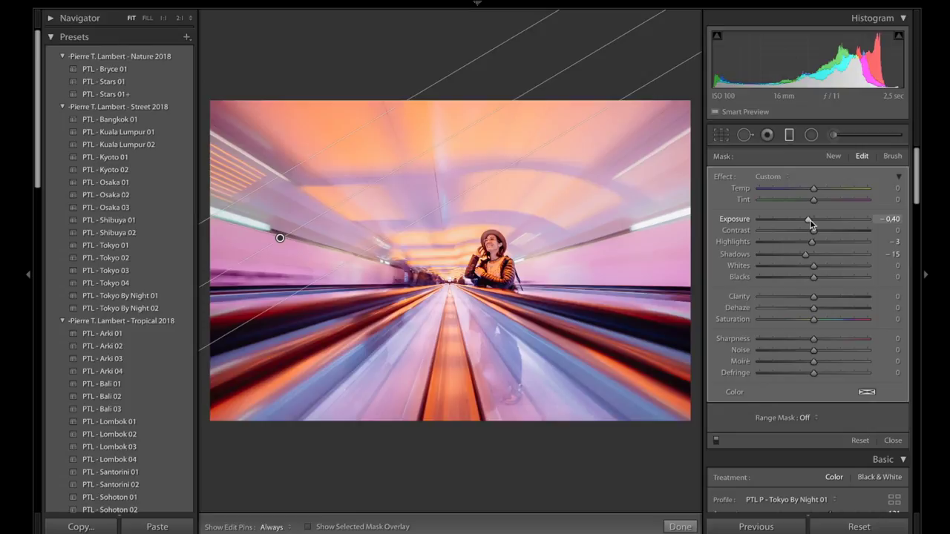
drag(525, 217, 582, 182)
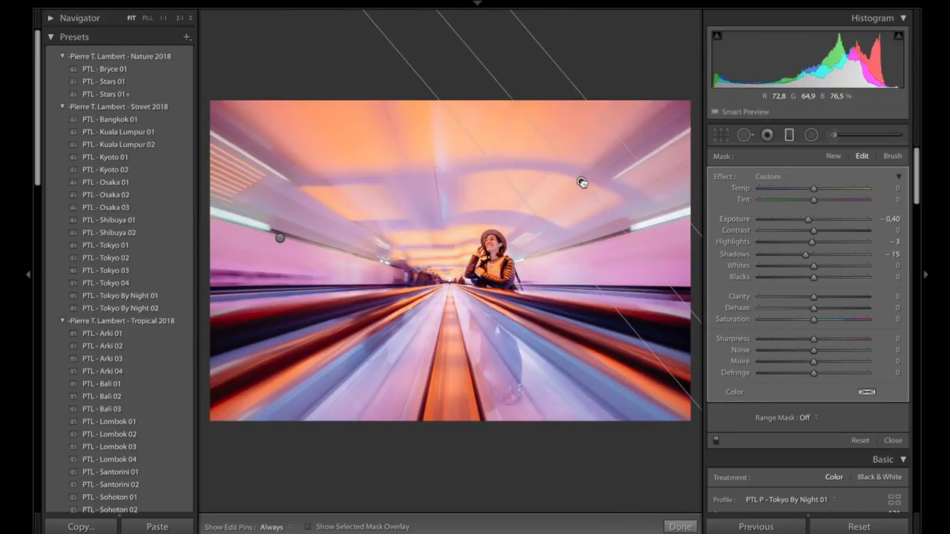
drag(452, 37, 435, 54)
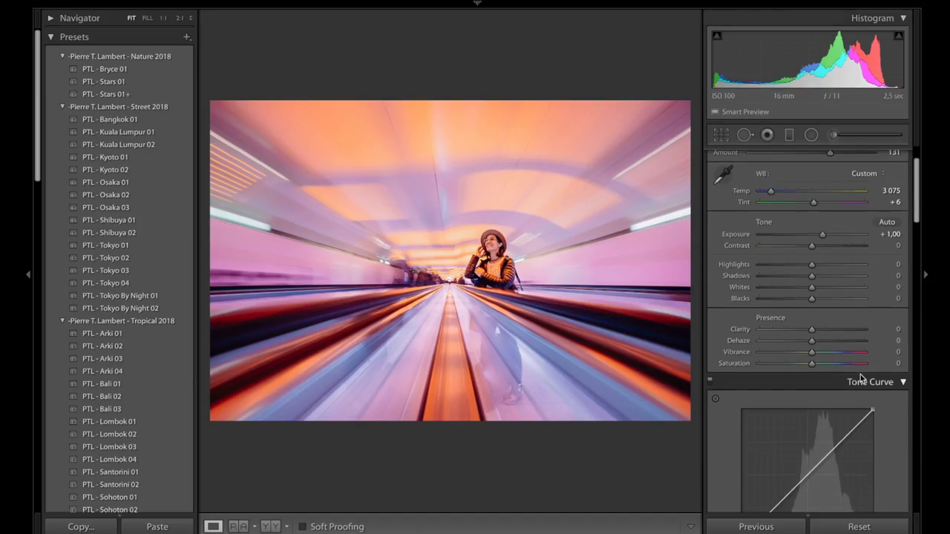
Set Clarity to +7 and lift Shadows to about +22 in the Basic panel
drag(819, 330, 818, 335)
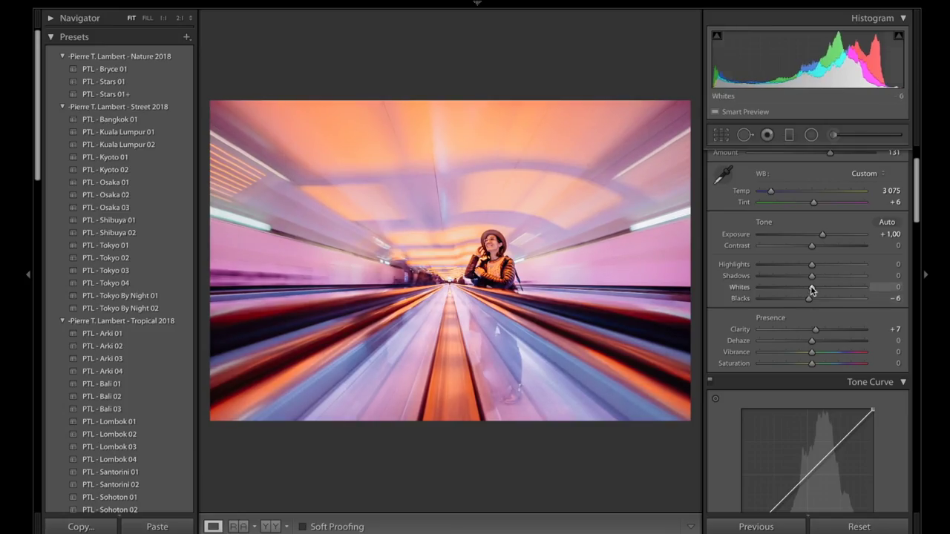
drag(819, 277, 825, 277)
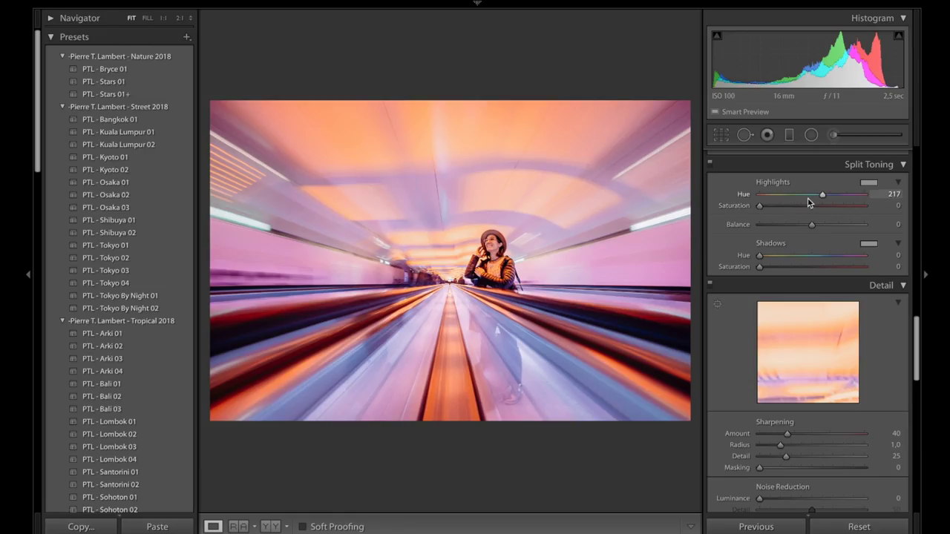
Add a faint highlight tint and set the shadow tint hue to 222
mouse_move(760, 205)
mouse_down()
mouse_move(808, 196)
mouse_move(752, 193)
mouse_move(777, 206)
mouse_move(767, 206)
mouse_up()
drag(763, 256, 825, 261)
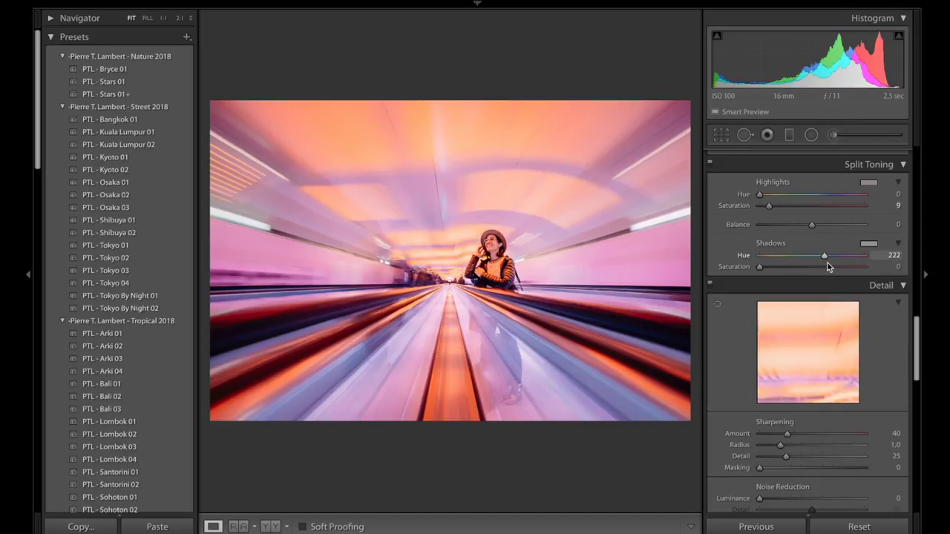
mouse_move(760, 267)
mouse_down()
mouse_move(783, 269)
mouse_move(769, 269)
mouse_up()
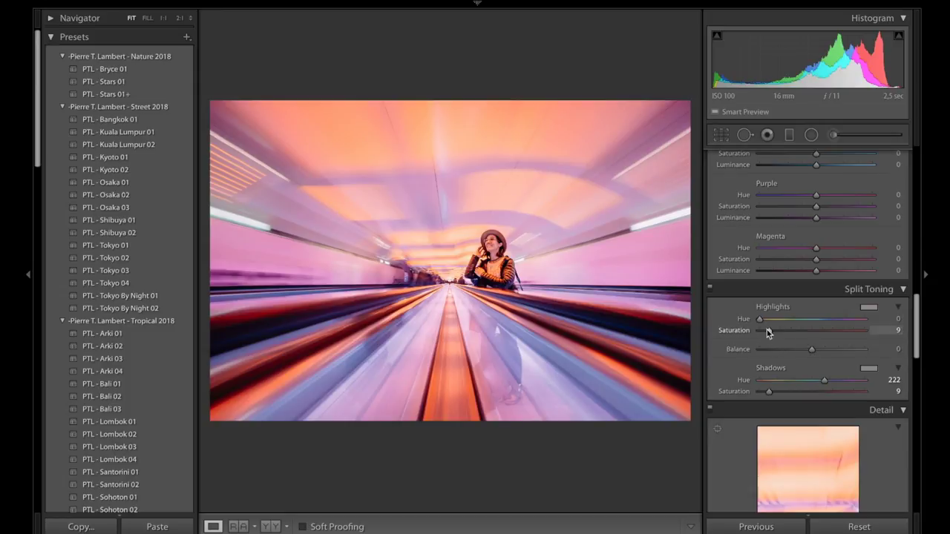
click(868, 307)
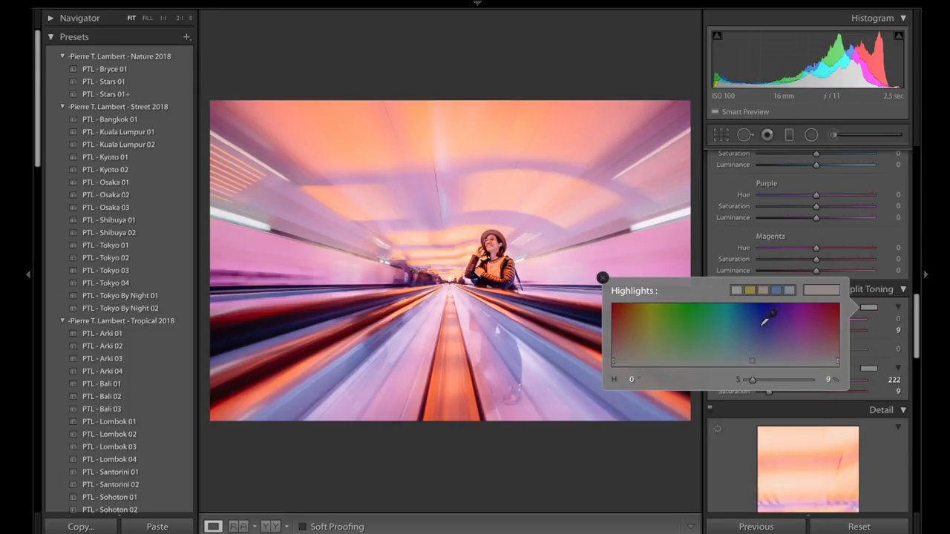
click(602, 278)
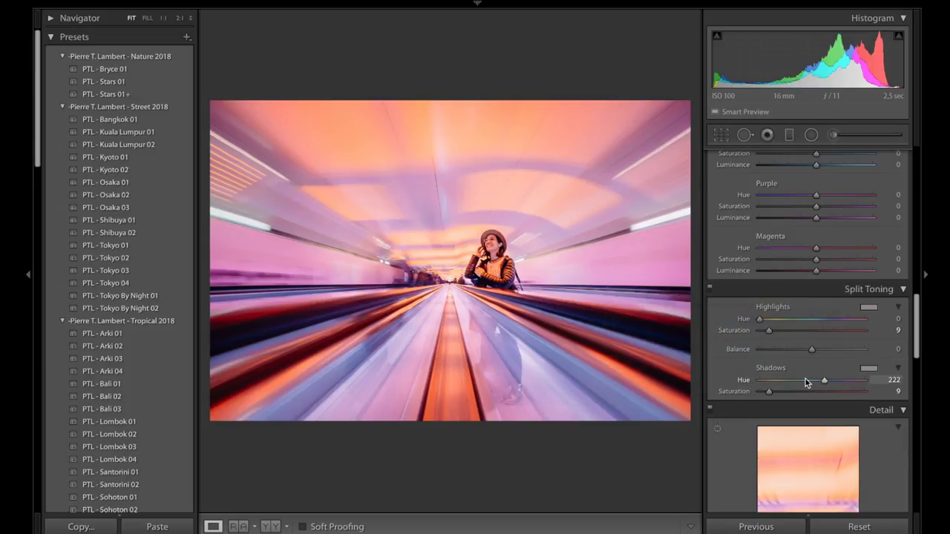
Preview tints at full saturation, settling on shadow saturation 6 and highlight saturation 7
drag(770, 397, 914, 395)
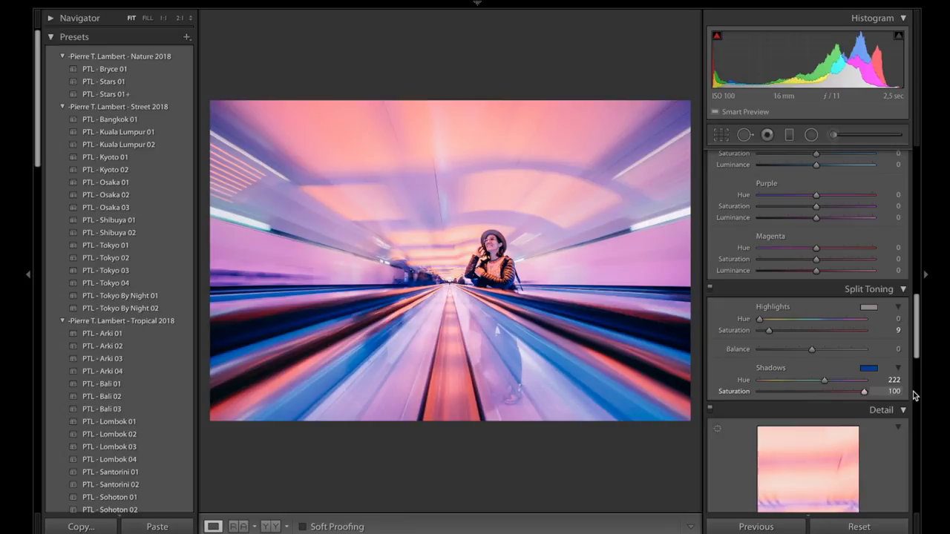
drag(854, 395, 767, 396)
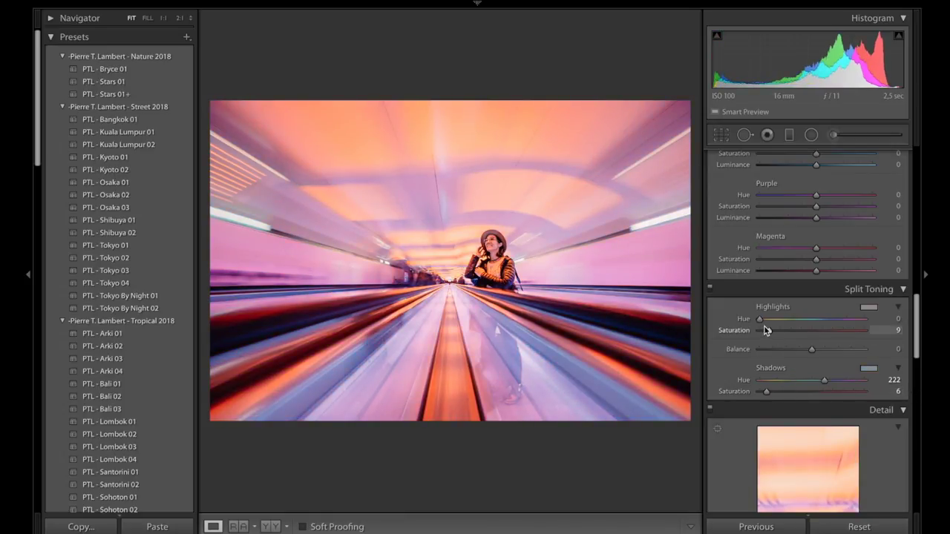
mouse_move(773, 330)
mouse_down()
mouse_move(874, 329)
mouse_move(771, 330)
mouse_up()
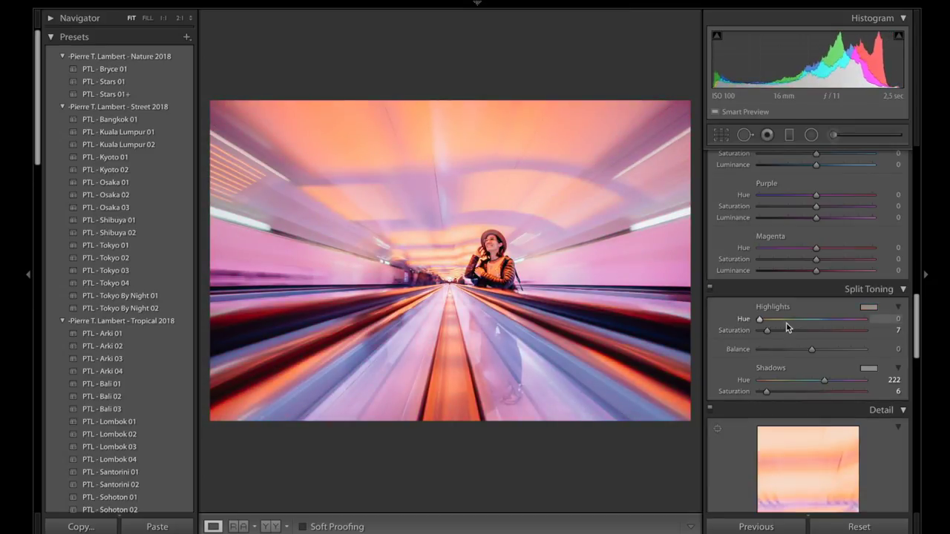
scroll(787, 327, up, 10)
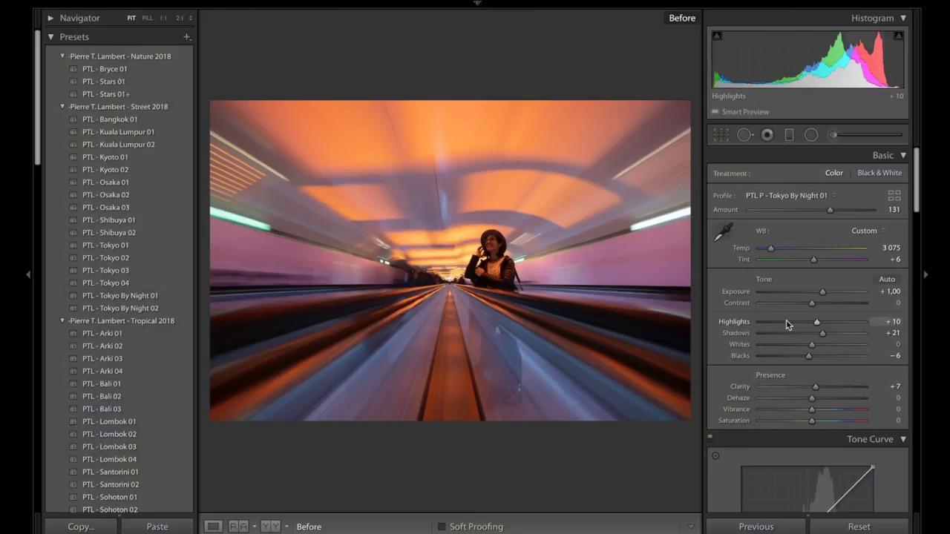
Toggle the Before/After view to compare the portrait with its original
key(backslash)
key(backslash)
key(backslash)
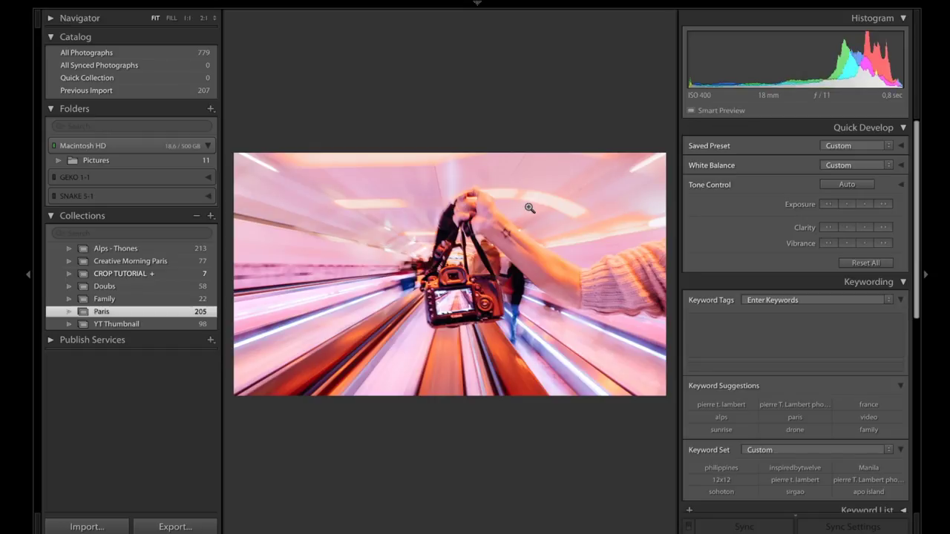
Open the camera photo in Develop and inspect it at 1:1 before returning to Fit
key(d)
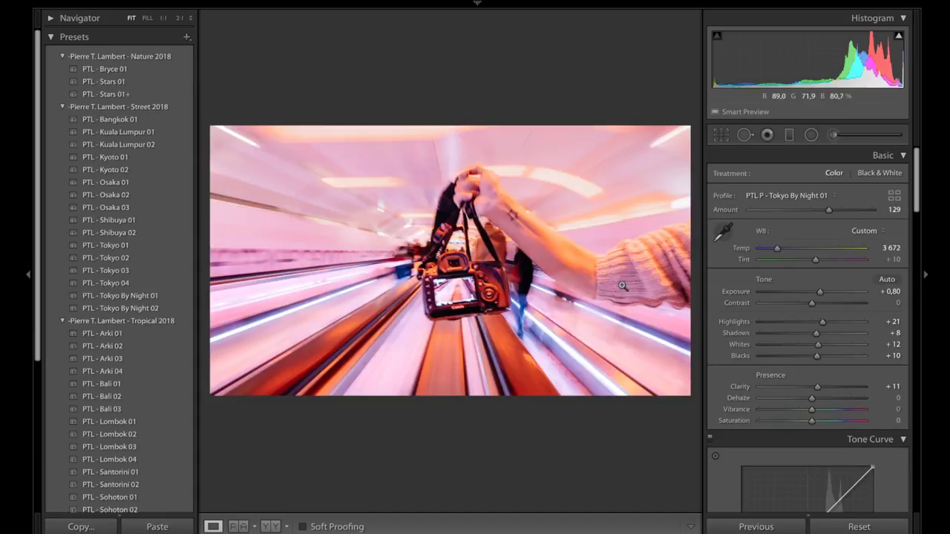
click(510, 282)
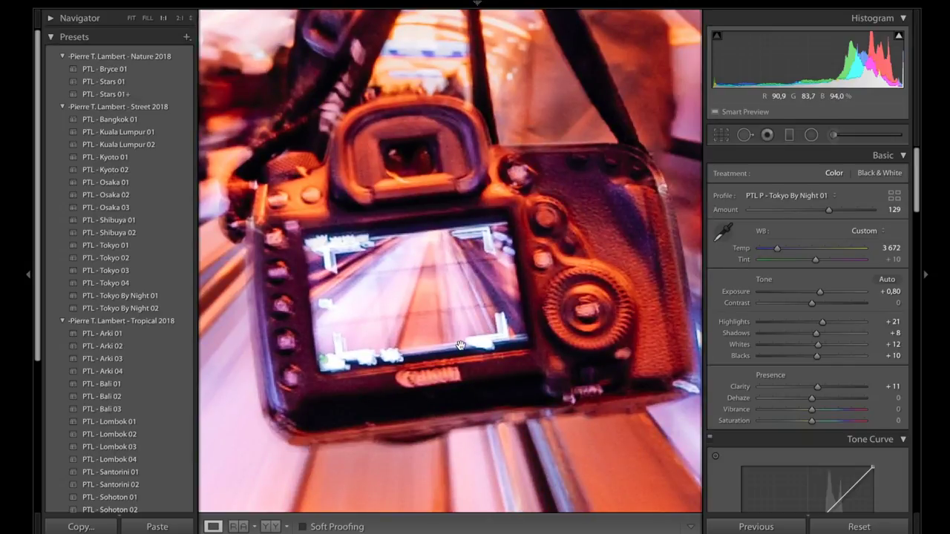
click(420, 276)
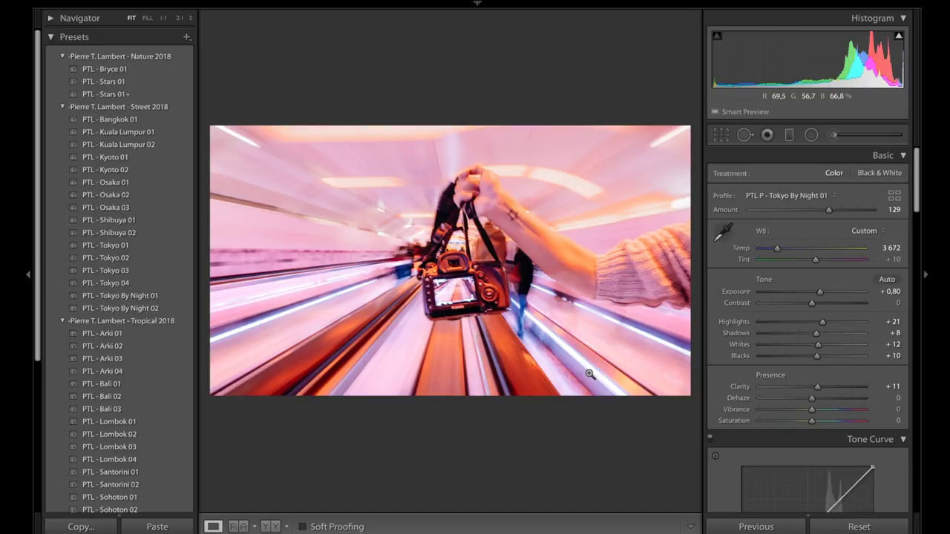
Return to the Paris grid, open the camera photo in Loupe, and check it at 1:1
key(g)
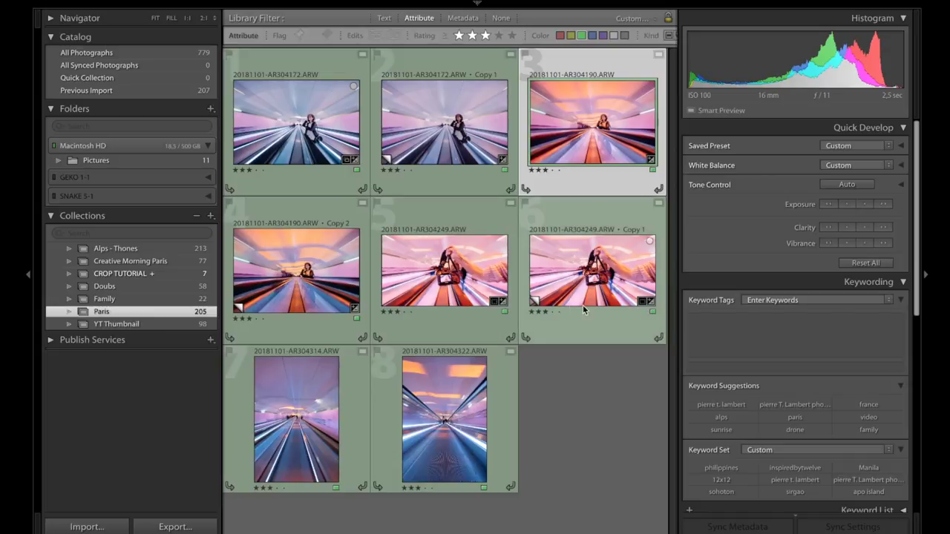
double_click(585, 307)
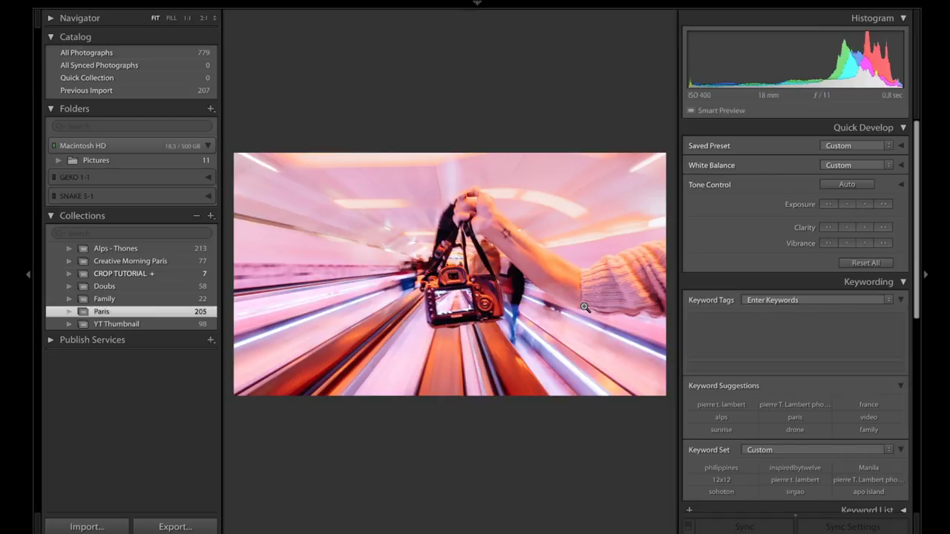
click(444, 285)
click(508, 344)
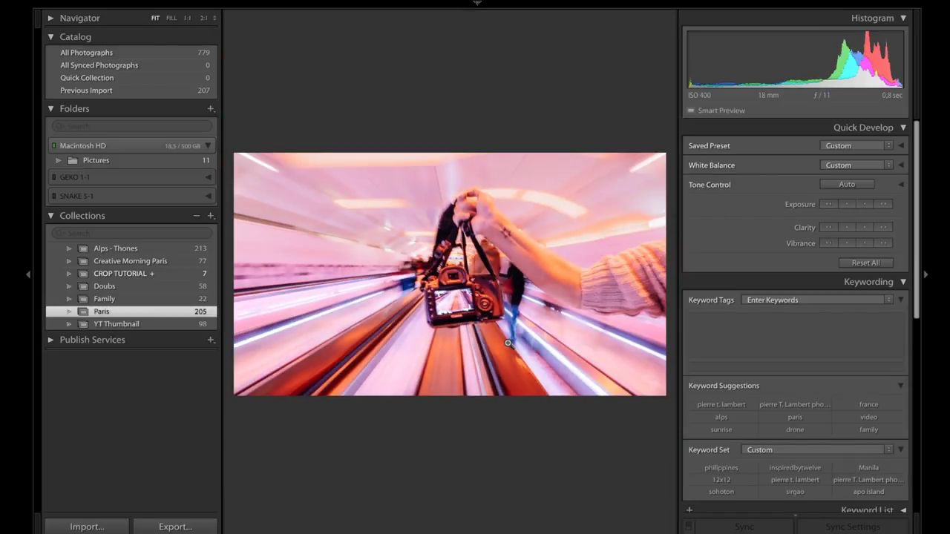